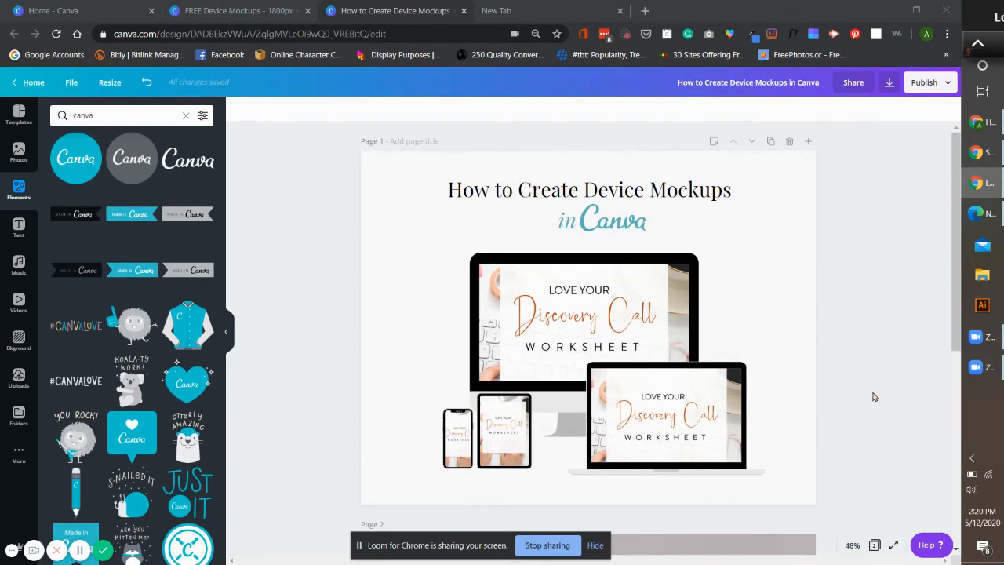
- Examine the device mockup layouts on pages 1 and 2 of the FREE Device Mockups design
click(226, 9)
scroll(788, 384, up, 5)
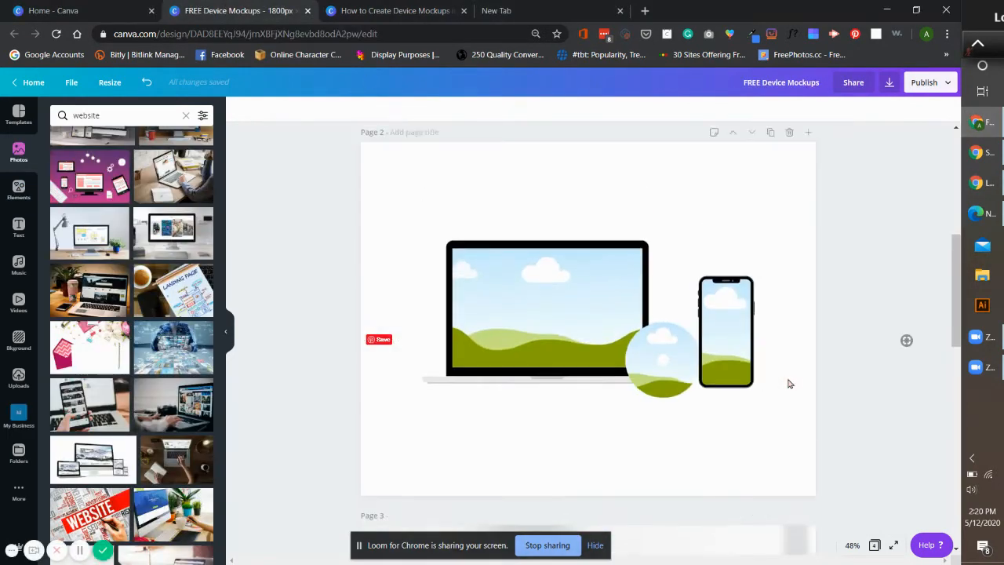
scroll(836, 349, up, 2)
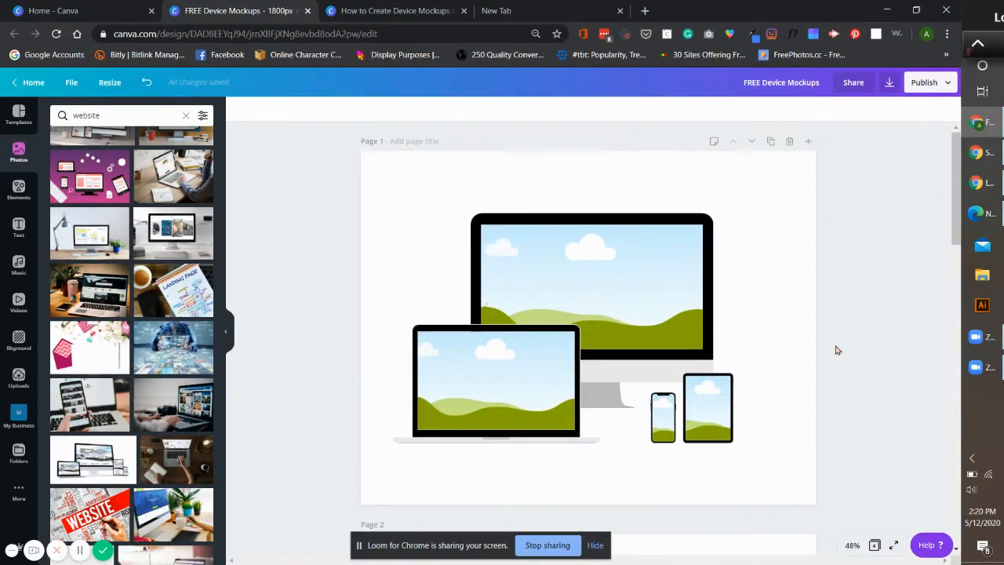
scroll(821, 358, down, 1)
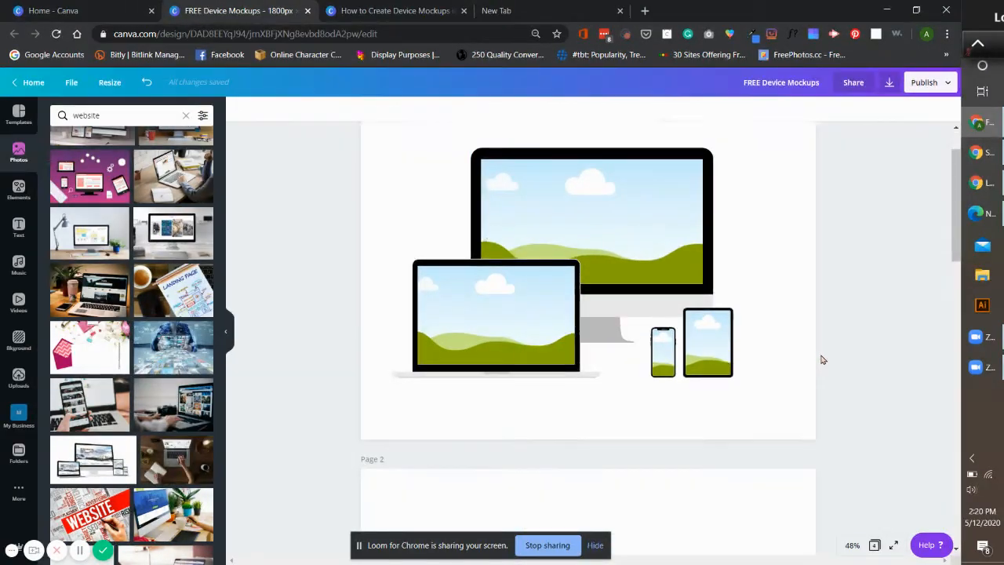
scroll(782, 352, up, 1)
scroll(750, 352, down, 1)
scroll(773, 368, down, 3)
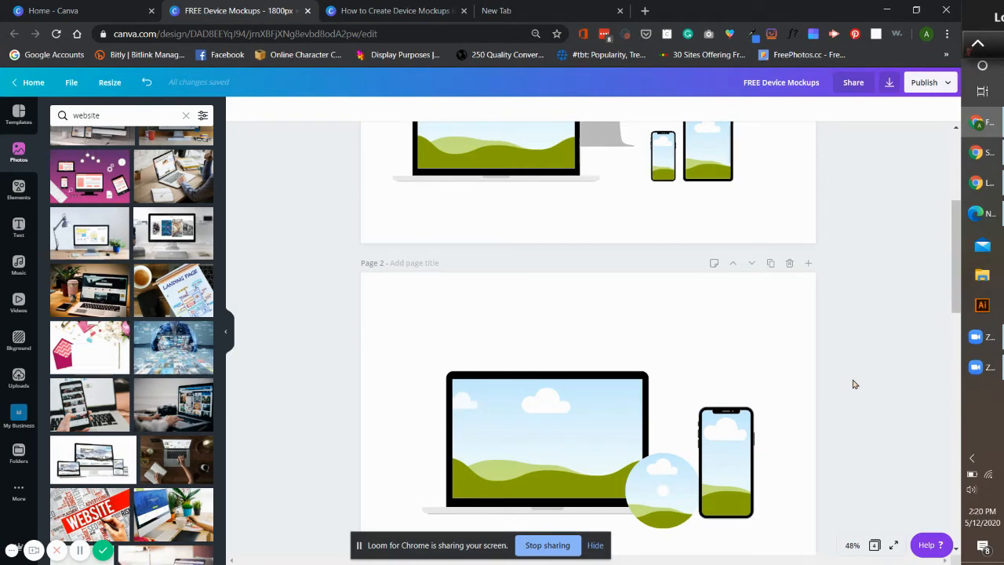
- Examine the finished mockup on page 1 of the How to Create Device Mockups in Canva design
click(375, 11)
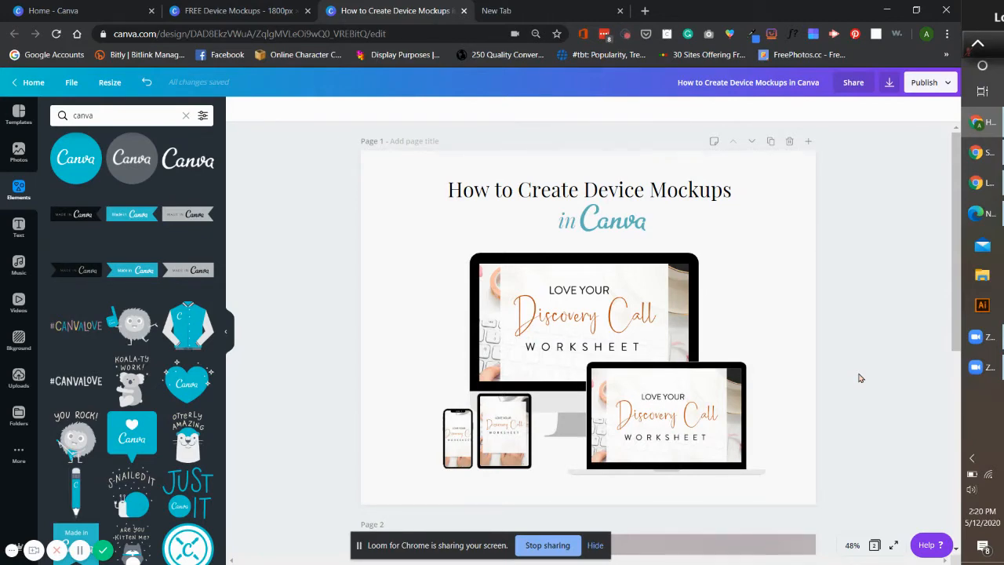
scroll(854, 352, down, 2)
scroll(855, 354, up, 2)
scroll(854, 353, down, 1)
scroll(851, 353, up, 1)
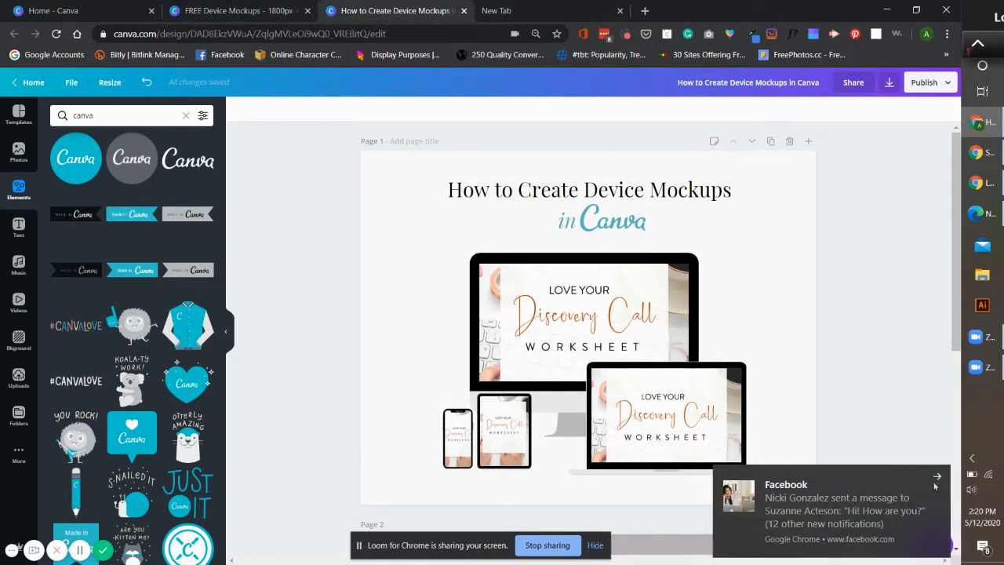
click(938, 477)
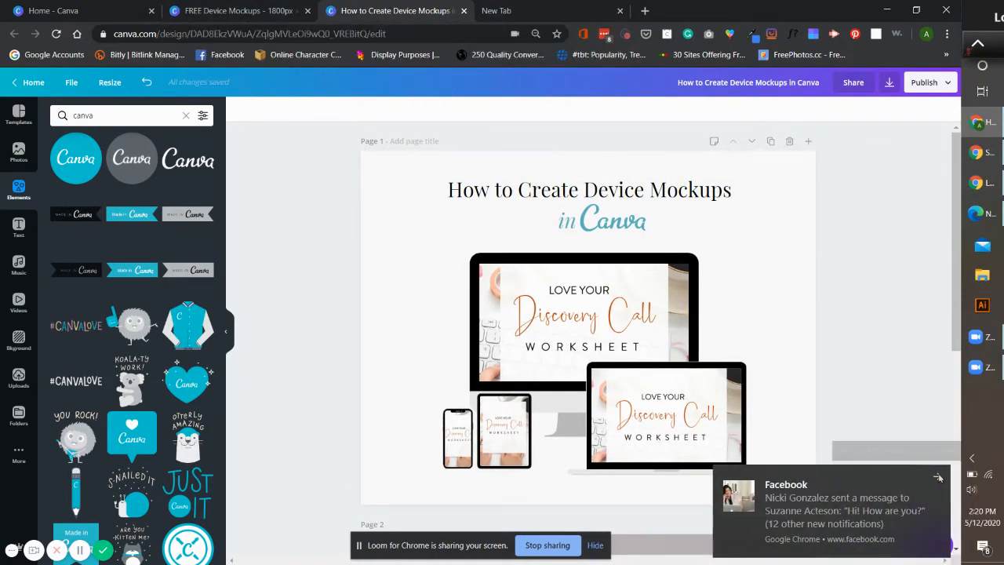
click(549, 8)
click(377, 10)
click(229, 9)
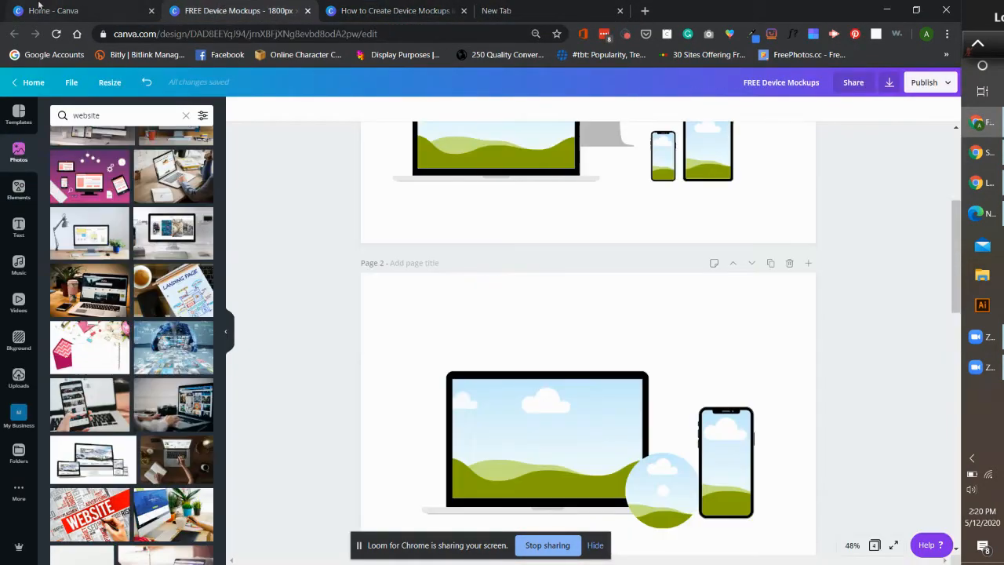
click(37, 6)
scroll(369, 365, down, 1)
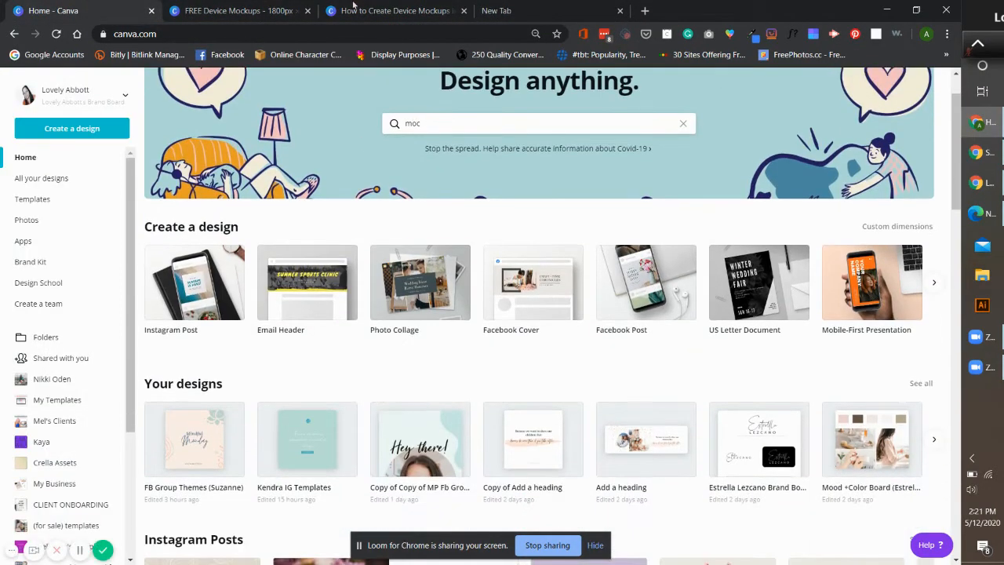
- Check the dimensions of the How to Create Device Mockups design and create a new custom-size design of 1800 × 1400 px
click(354, 7)
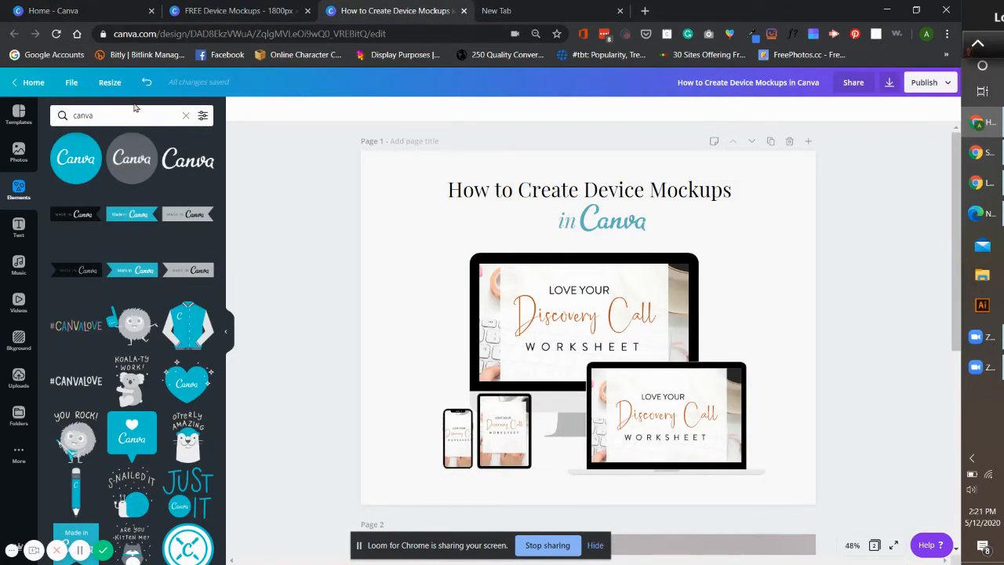
click(74, 83)
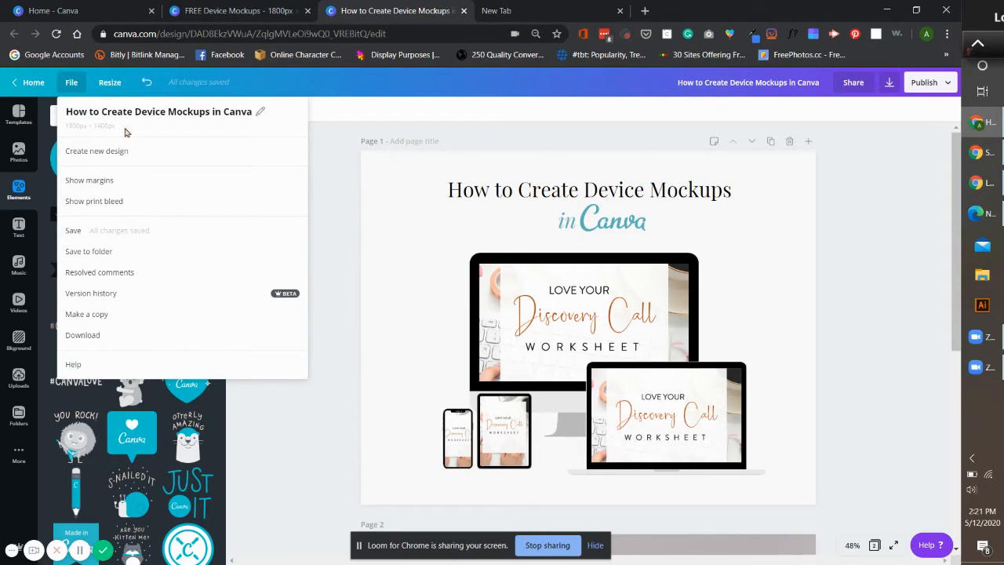
click(69, 10)
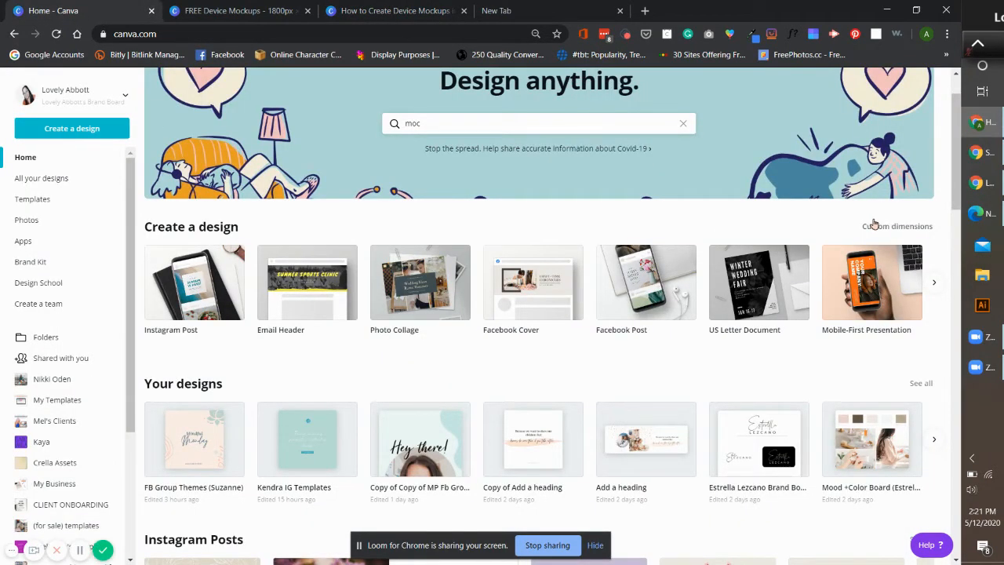
click(60, 130)
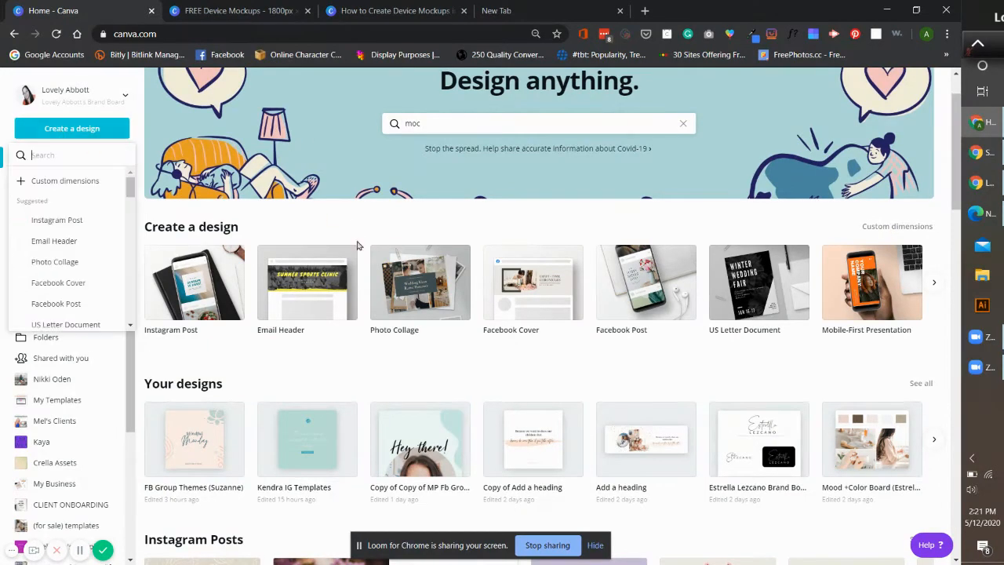
click(31, 181)
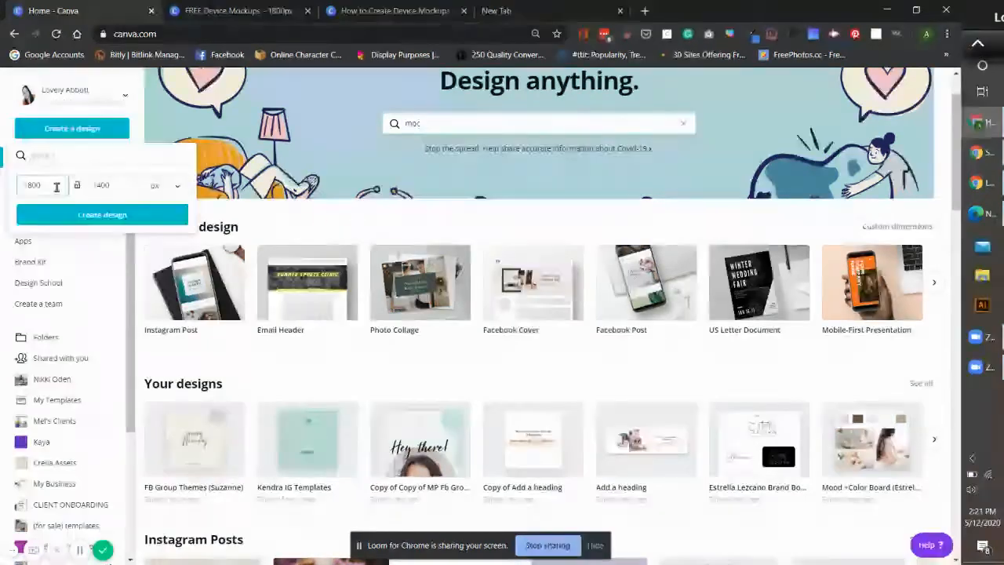
click(114, 220)
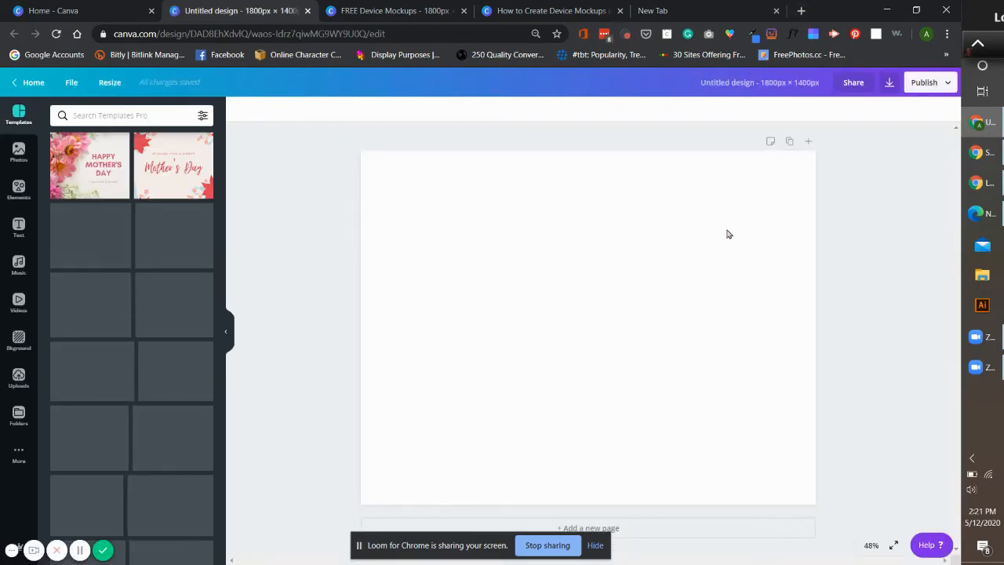
- Show the full collection of Frames elements for the new blank design
click(21, 190)
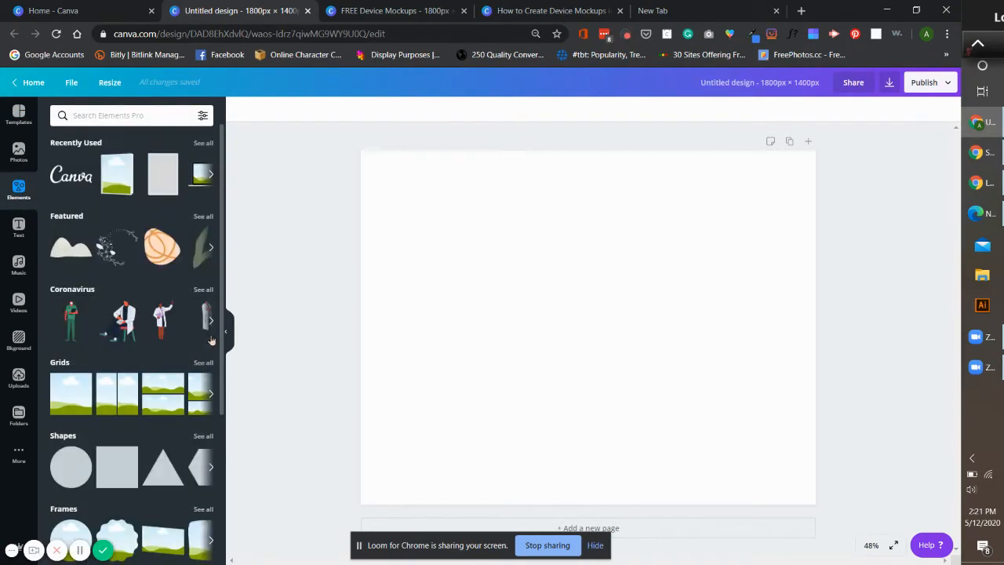
scroll(208, 404, down, 1)
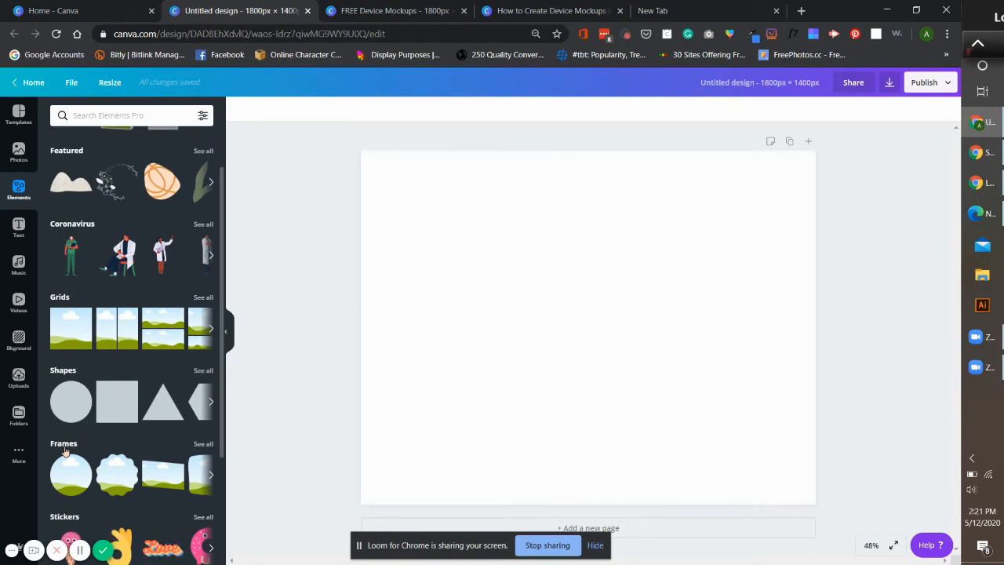
click(203, 444)
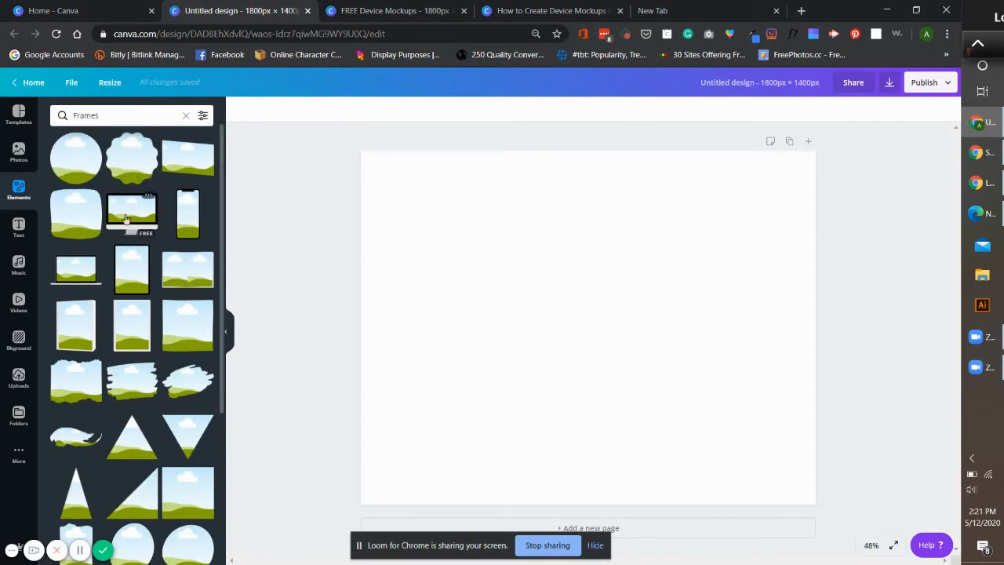
scroll(145, 230, down, 1)
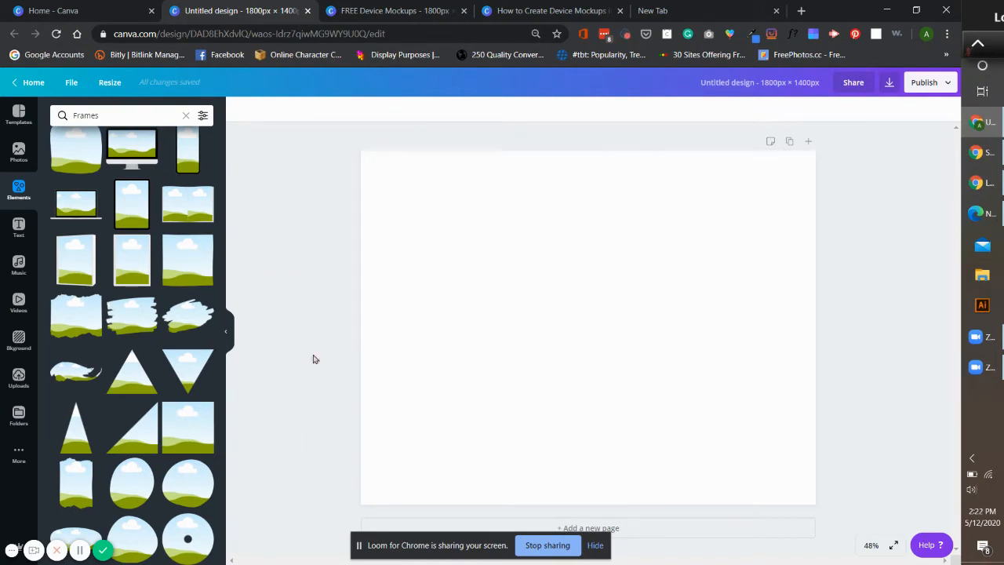
click(362, 10)
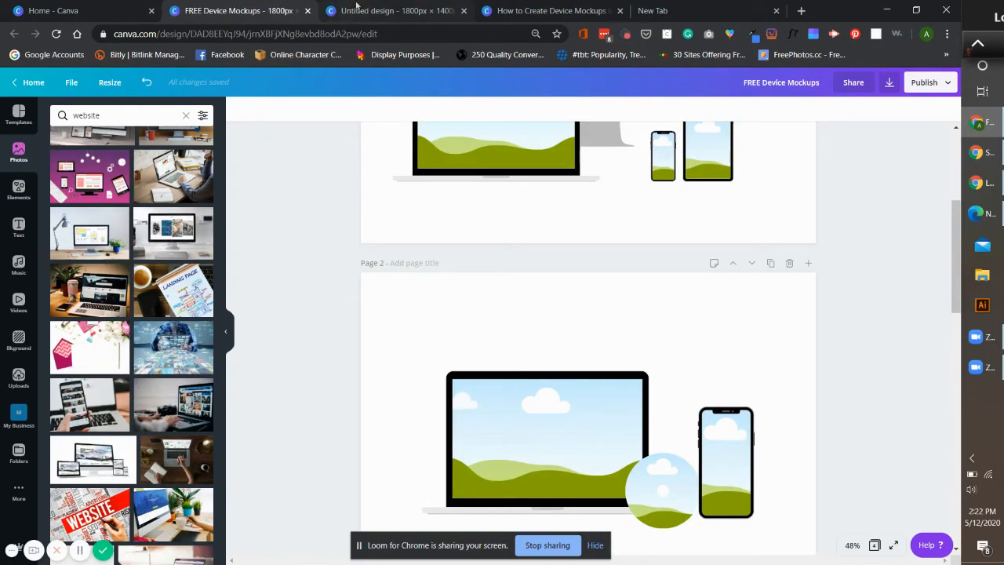
click(362, 10)
scroll(116, 213, up, 1)
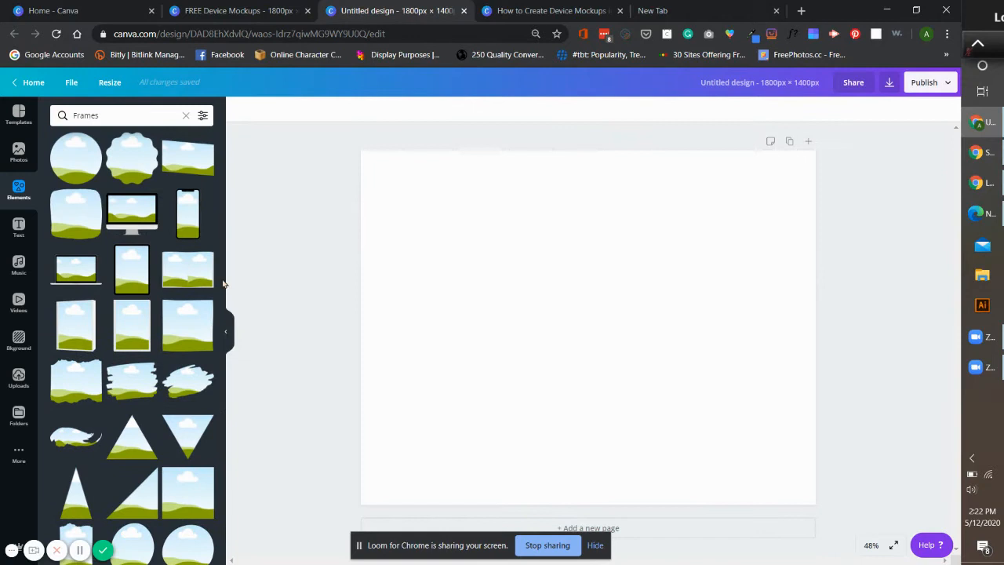
- Add the desktop monitor frame, centred horizontally in the upper part of the page, and enlarge it to about 972 × 780 px
click(141, 226)
drag(623, 319, 621, 284)
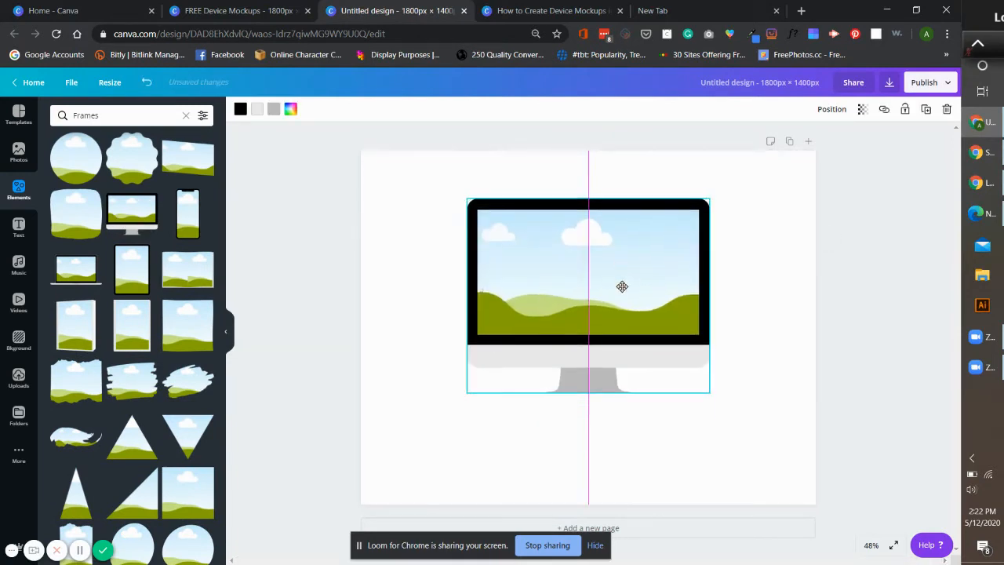
drag(709, 200, 713, 197)
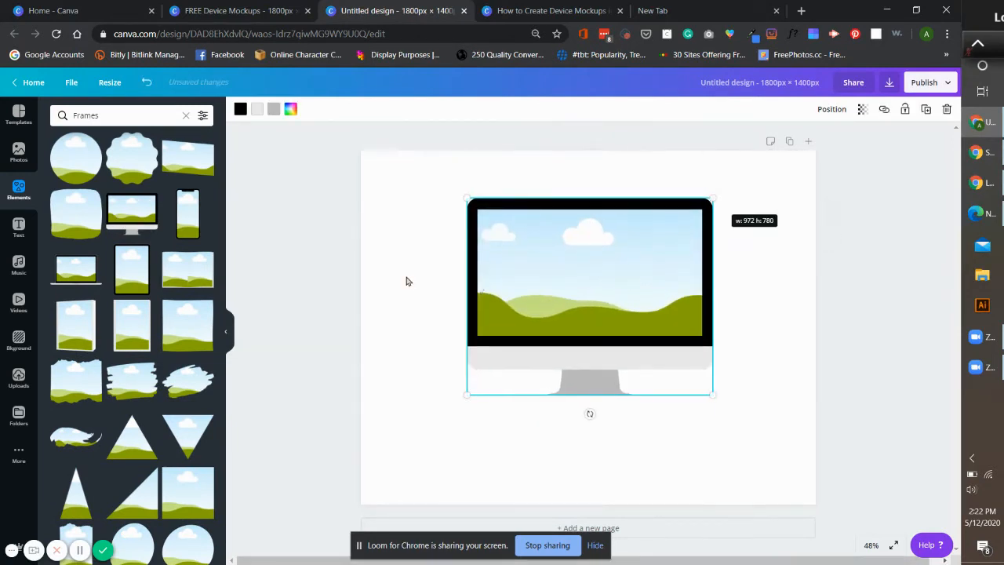
- Add the smartphone and tablet frames, and shrink the tablet and place it over the monitor's lower-left corner
click(261, 339)
click(189, 223)
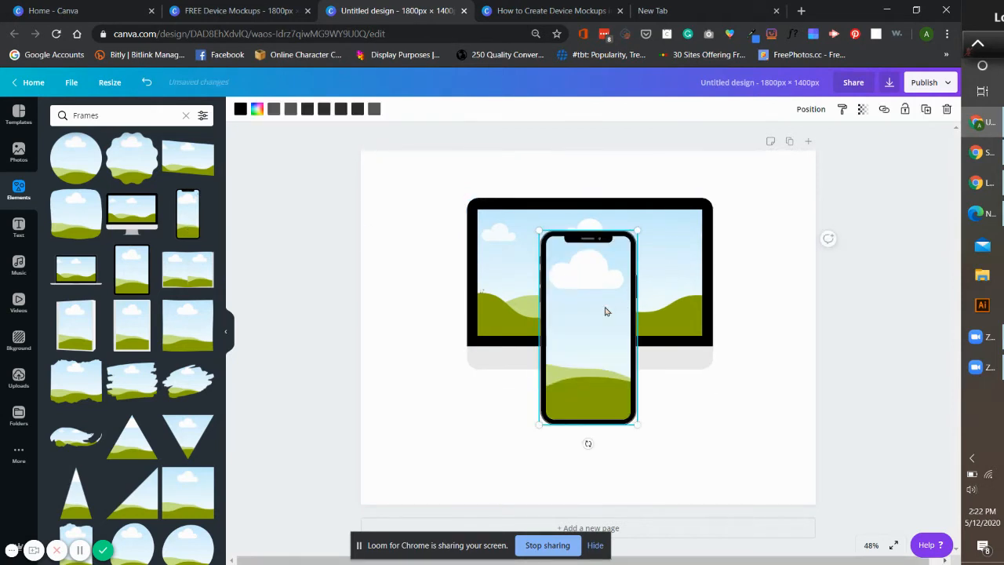
drag(605, 309, 652, 324)
click(144, 275)
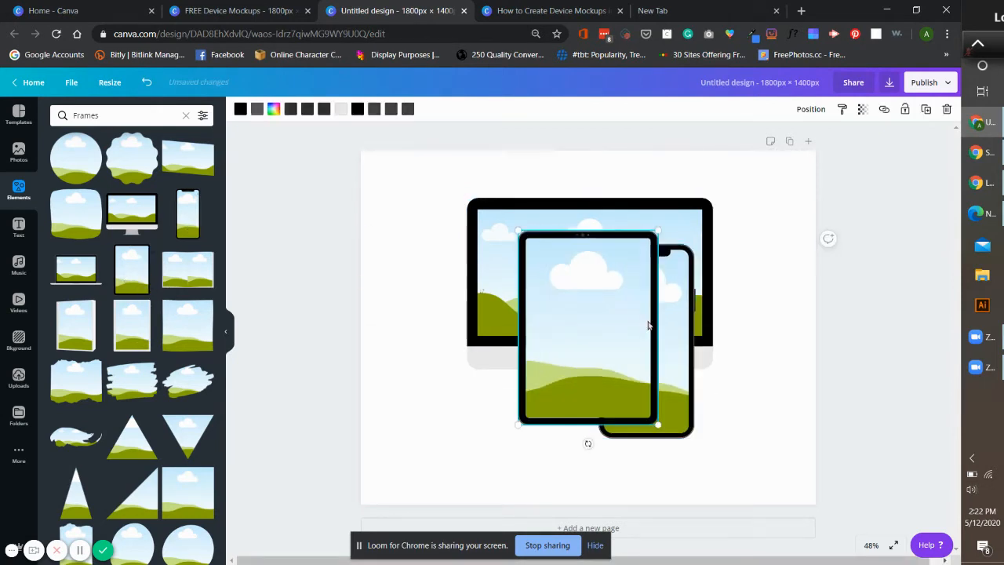
drag(655, 228, 585, 334)
drag(558, 392, 479, 391)
- Shrink the smartphone frame and place it just right of the tablet along its base, and enlarge the tablet slightly
click(679, 319)
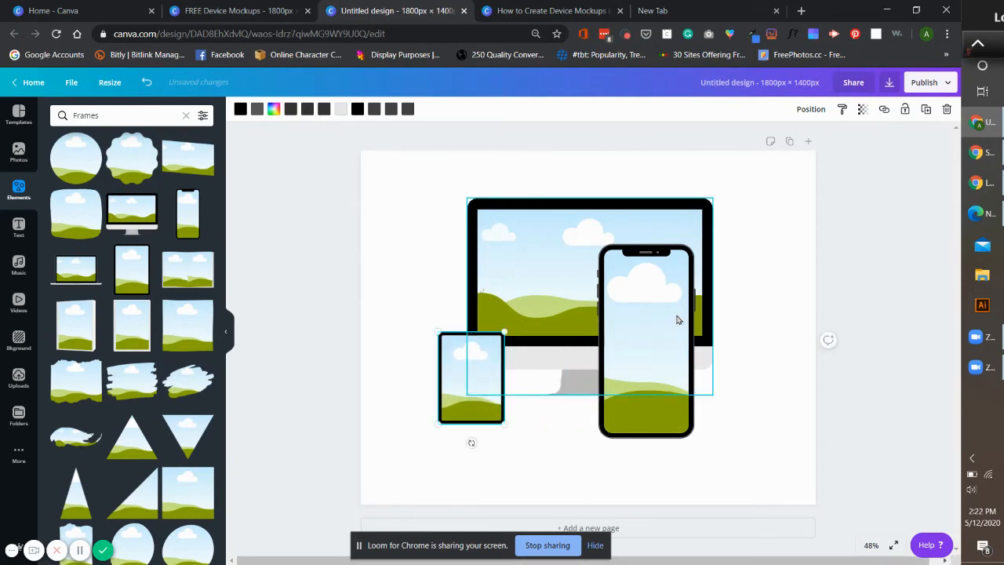
drag(693, 242, 645, 387)
drag(619, 428, 533, 412)
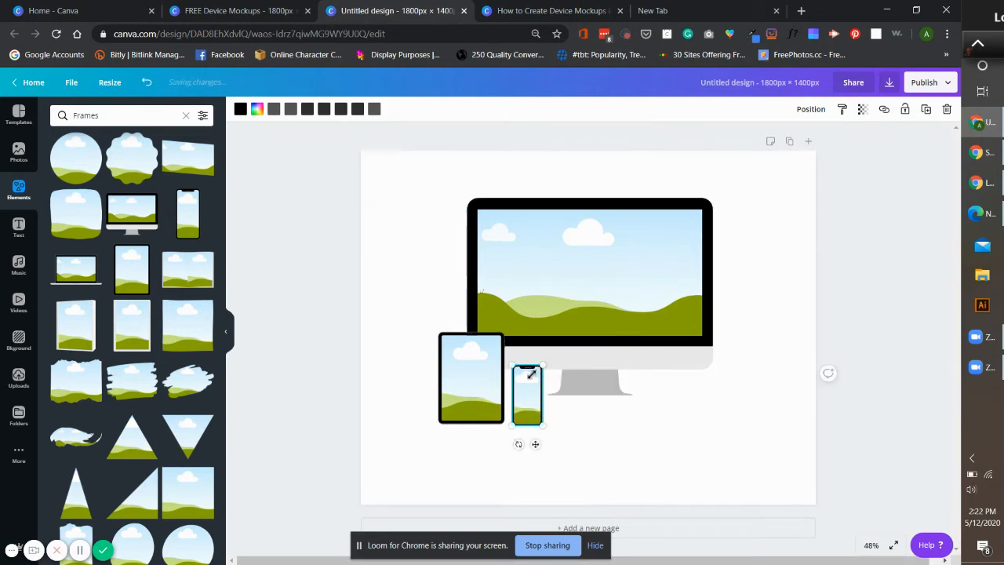
drag(541, 365, 529, 375)
drag(503, 333, 507, 327)
click(697, 419)
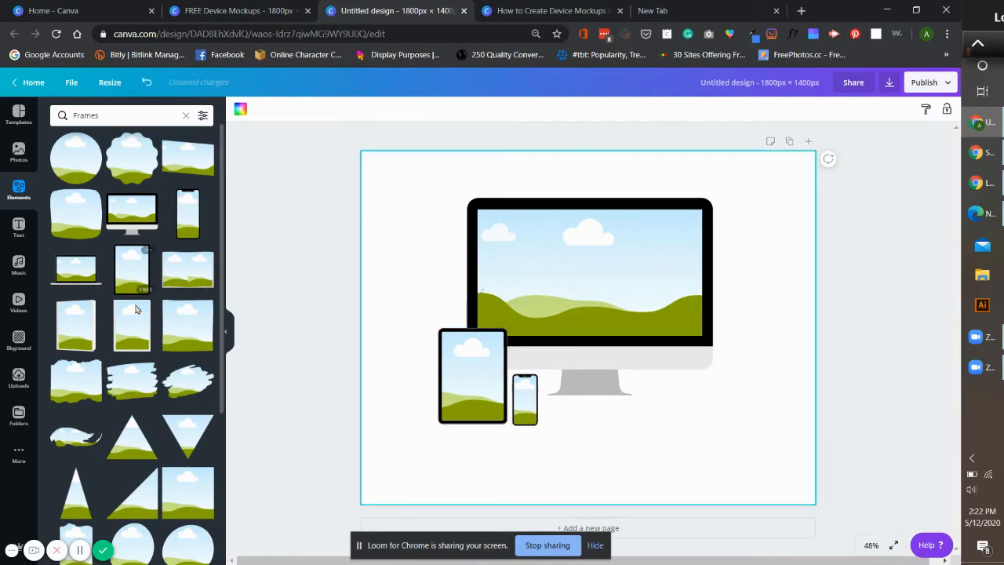
- Add the disc-shaped frame with the small centre hole, shrink it and place it over the monitor's lower-right corner
scroll(166, 378, down, 2)
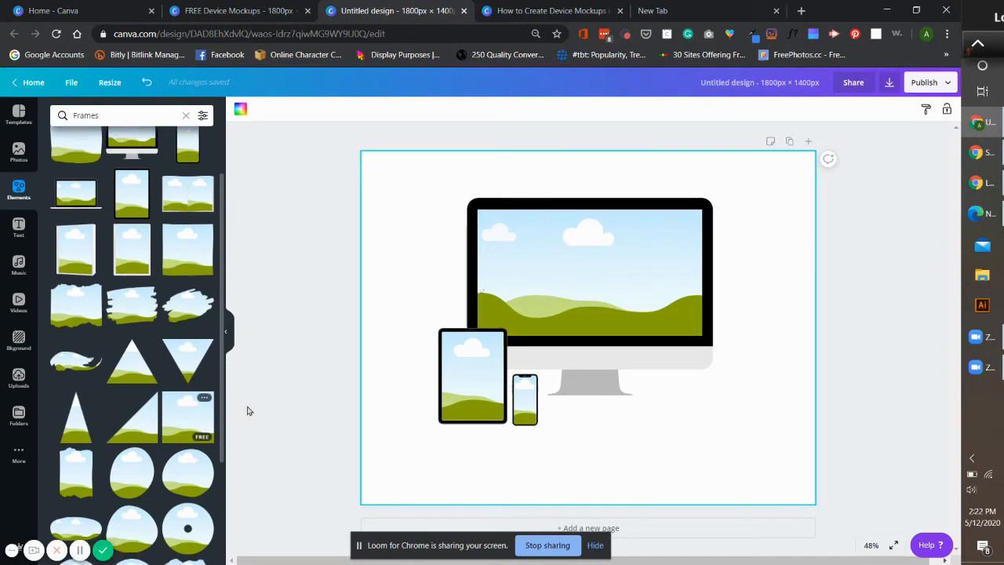
scroll(196, 479, down, 2)
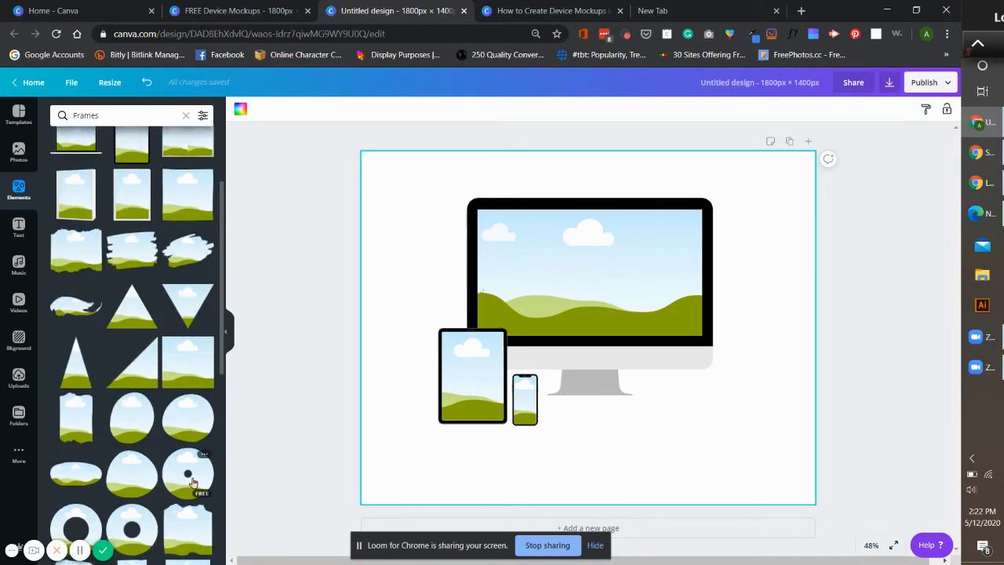
click(191, 478)
drag(491, 232, 575, 325)
drag(643, 395, 697, 390)
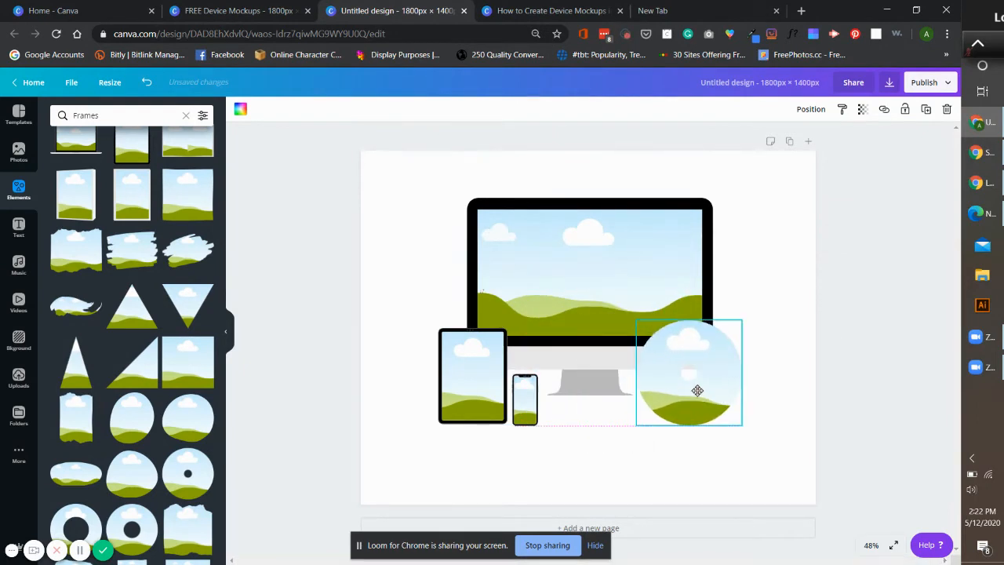
drag(635, 318, 656, 339)
click(766, 361)
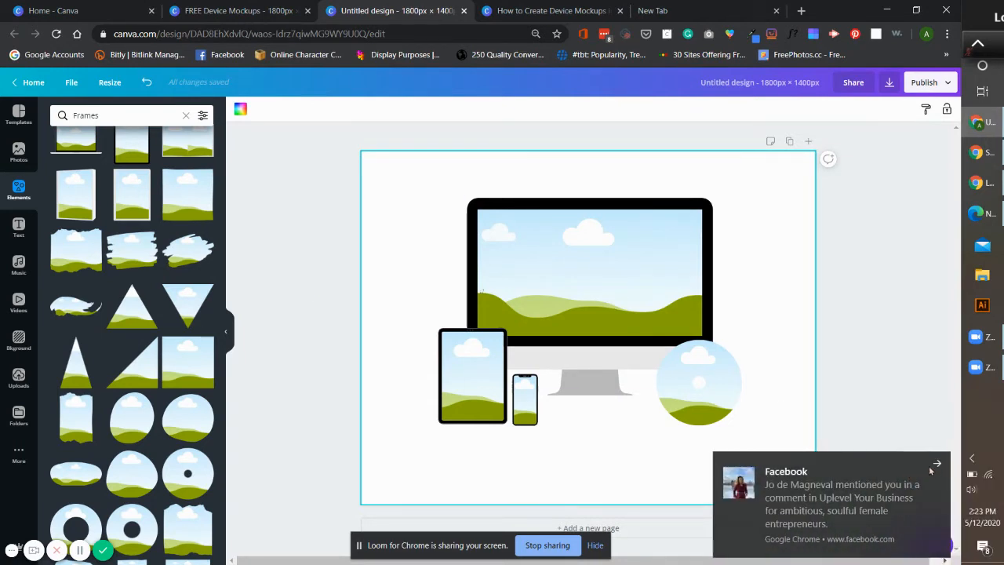
- Find the My Business folder by searching the folders for "my", and show its photos
click(936, 465)
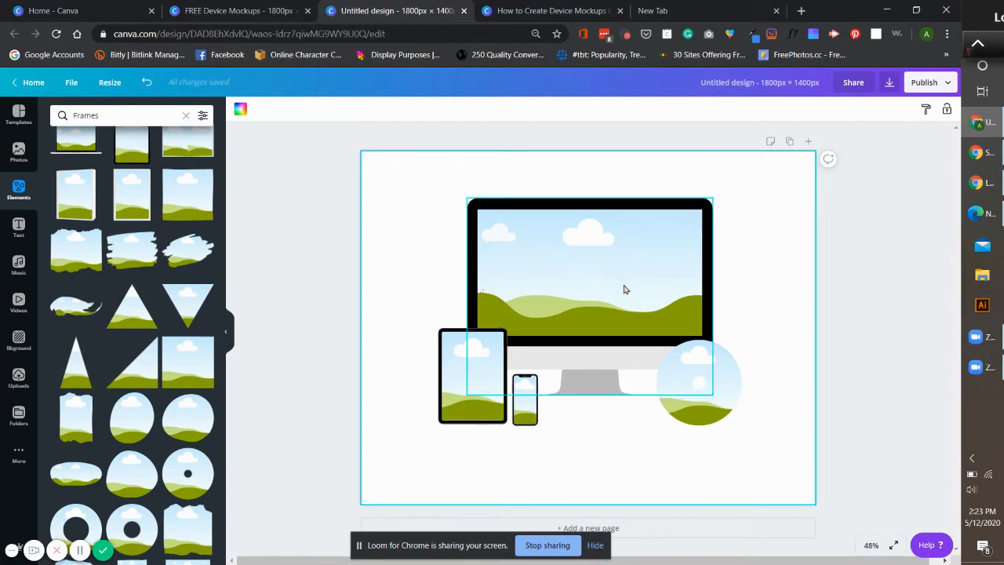
click(17, 416)
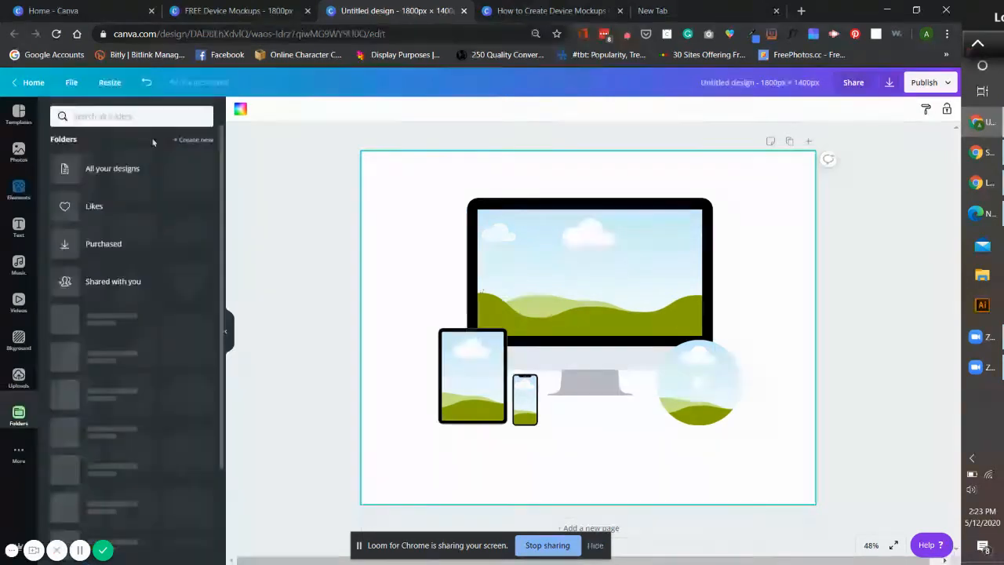
click(127, 115)
text(my)
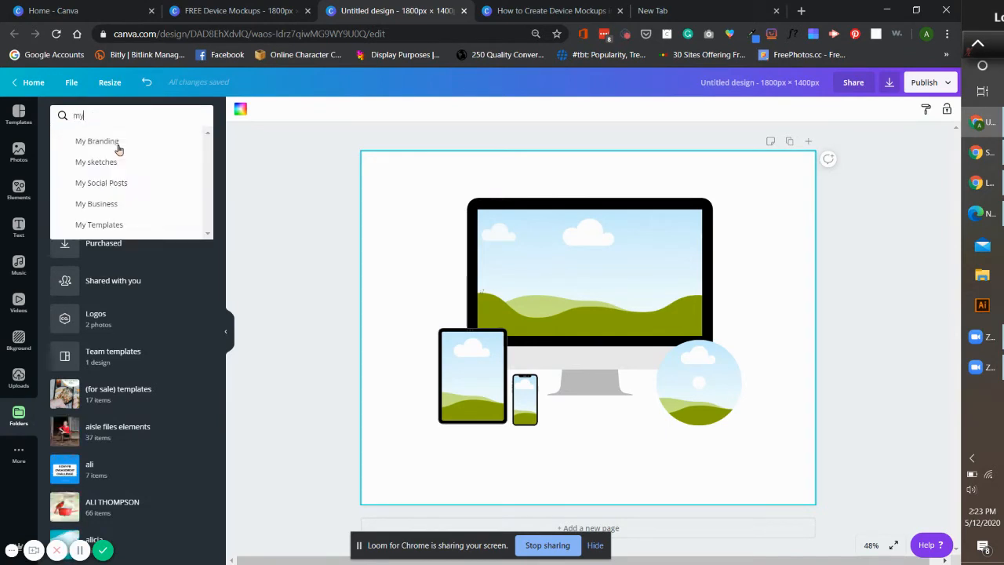
click(127, 205)
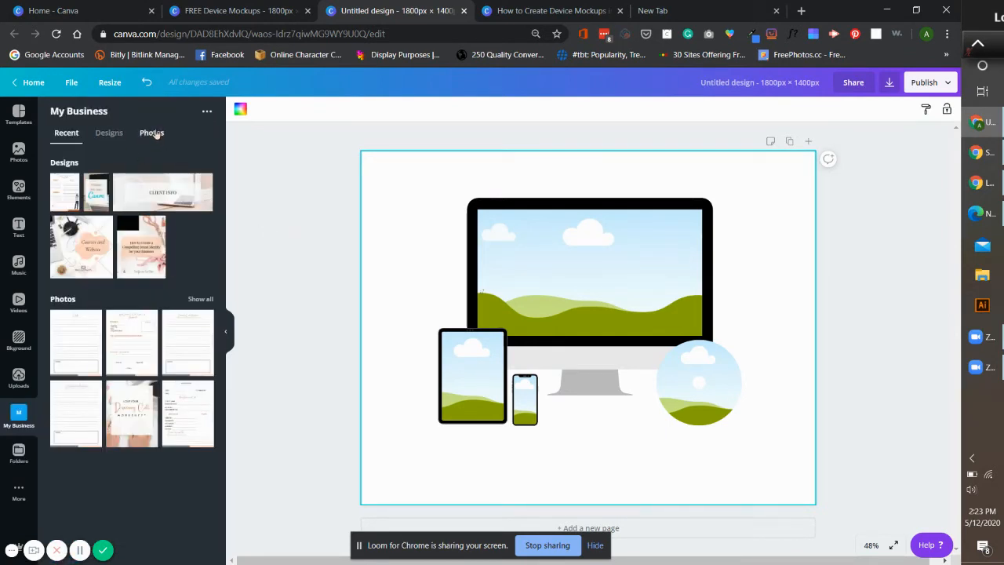
click(152, 134)
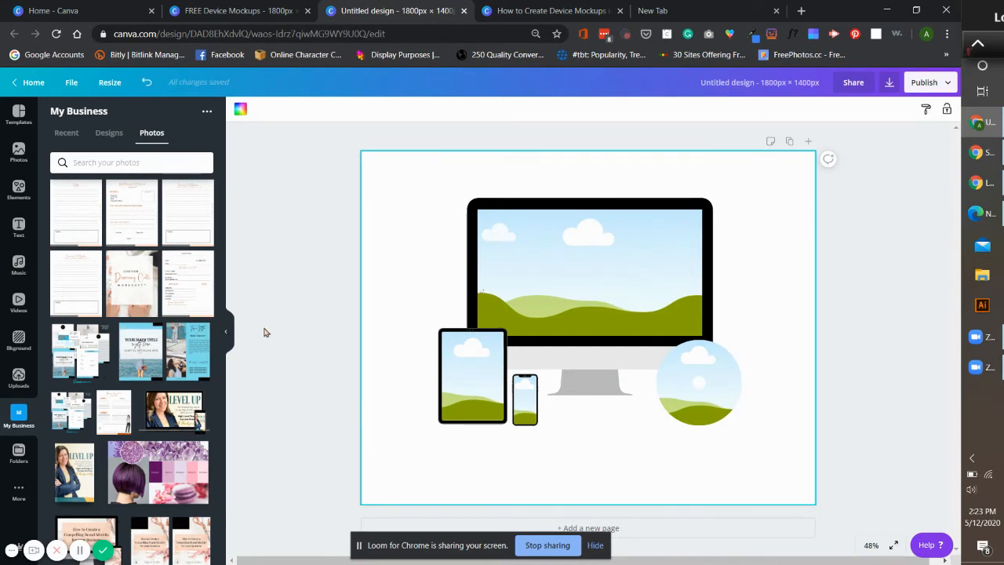
- Fill the desktop monitor frame with the "Love Your Discovery Call Worksheet" cover image and check its crop
click(130, 294)
drag(572, 294, 621, 304)
double_click(618, 278)
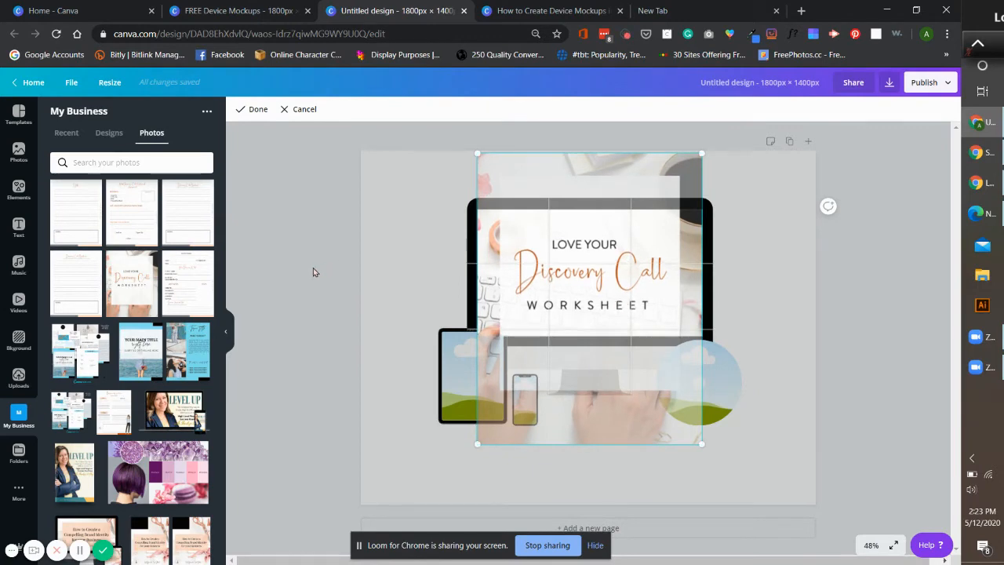
click(311, 270)
- Fill the tablet frame with the same Discovery Call worksheet cover image and check its crop
drag(132, 289, 482, 380)
double_click(483, 379)
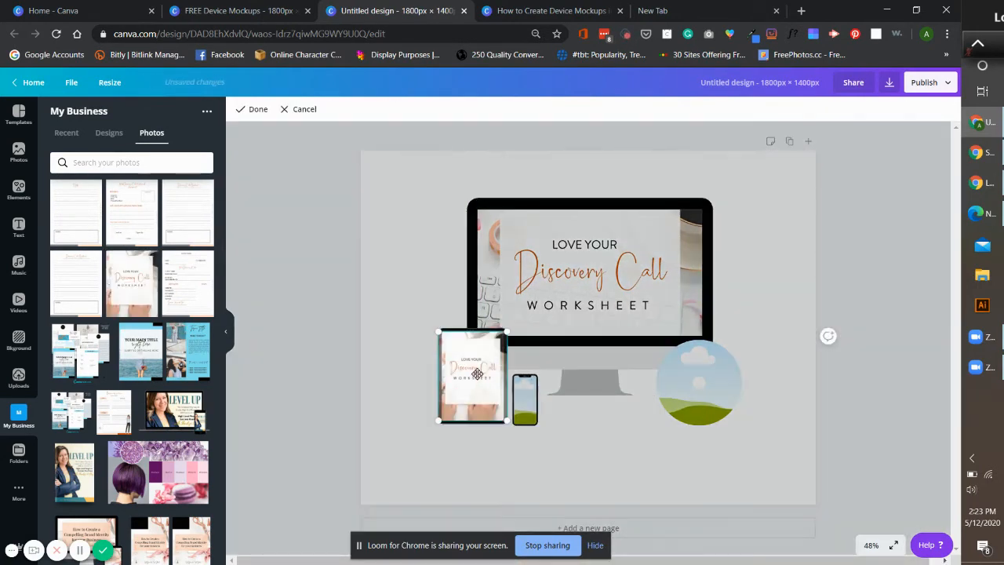
click(264, 315)
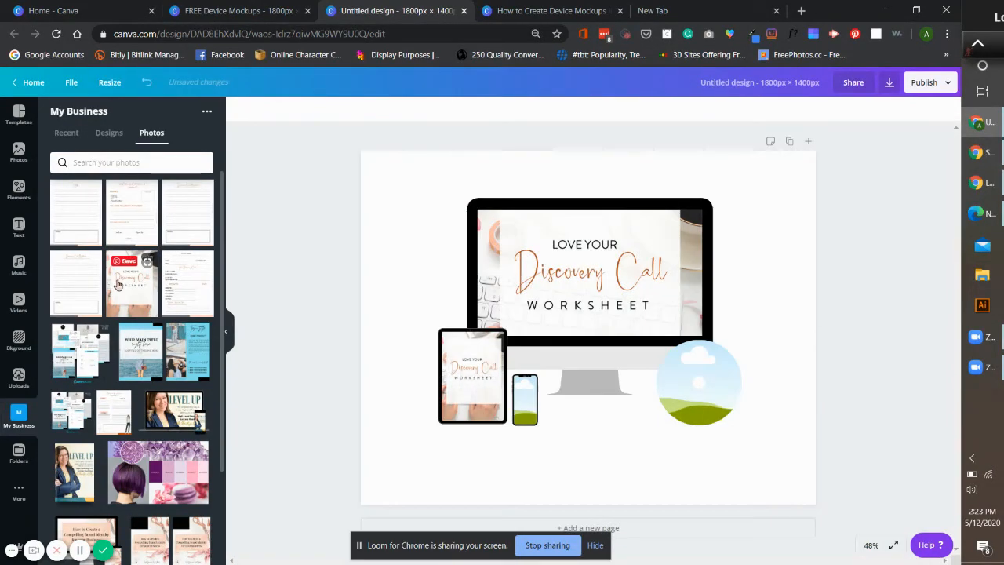
- Fill the smartphone frame with the Discovery Call worksheet cover and check how the image is cropped in it
click(119, 286)
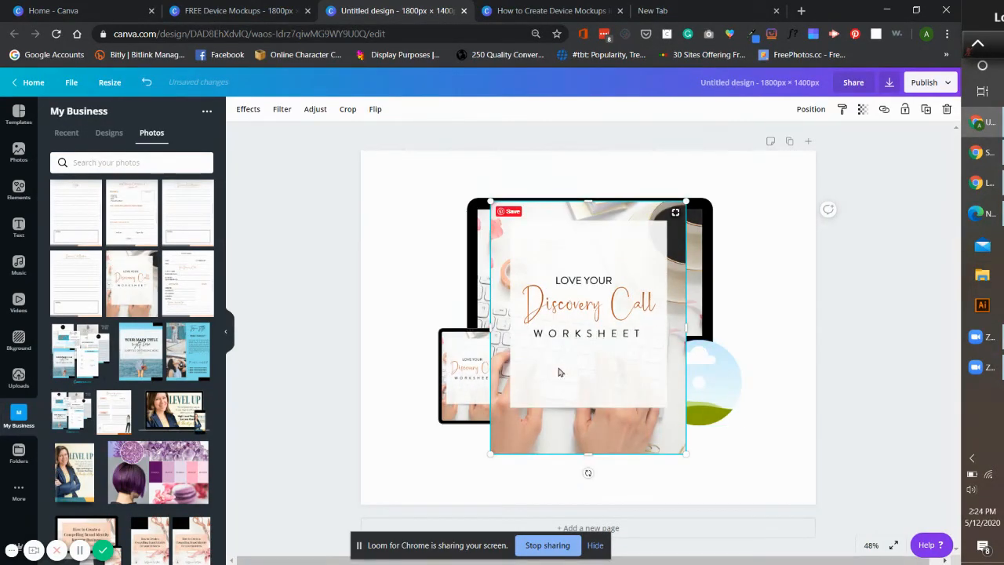
drag(558, 372, 531, 401)
double_click(525, 403)
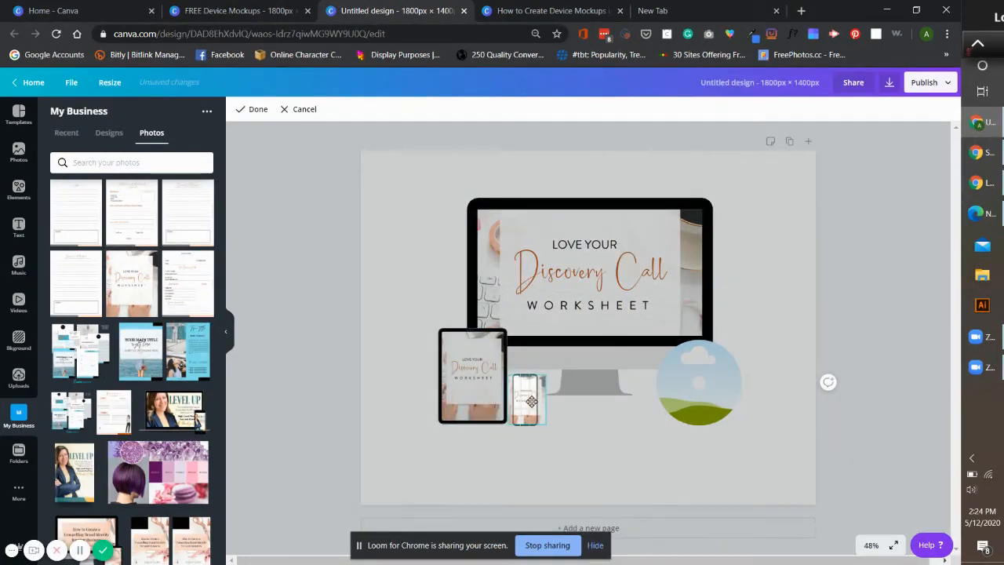
click(313, 332)
click(463, 416)
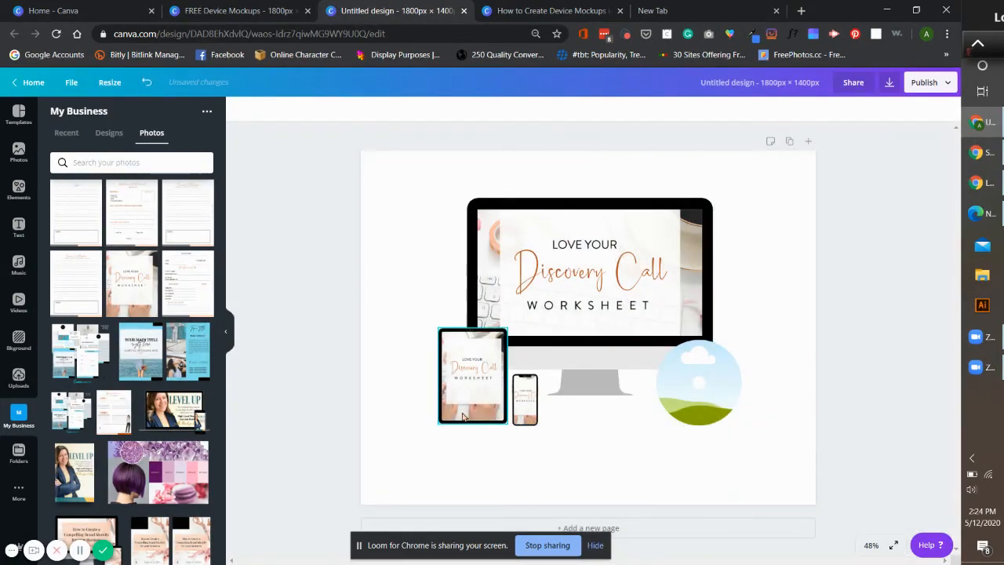
click(287, 383)
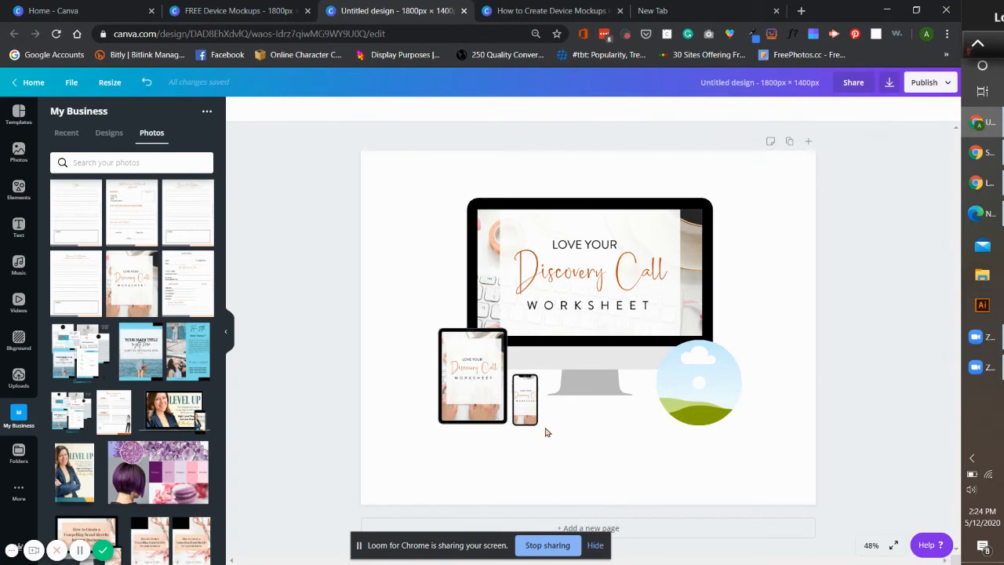
double_click(469, 383)
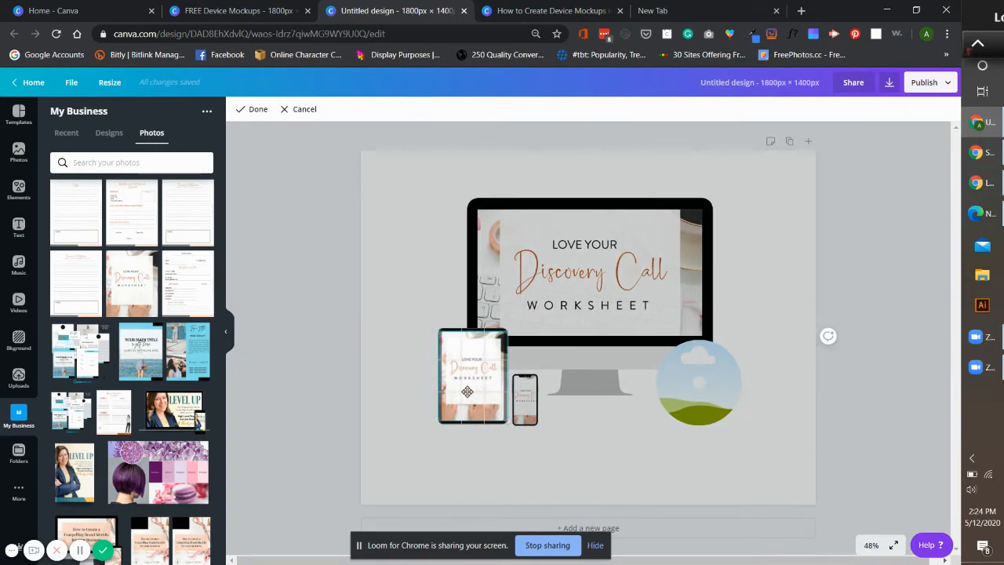
click(314, 367)
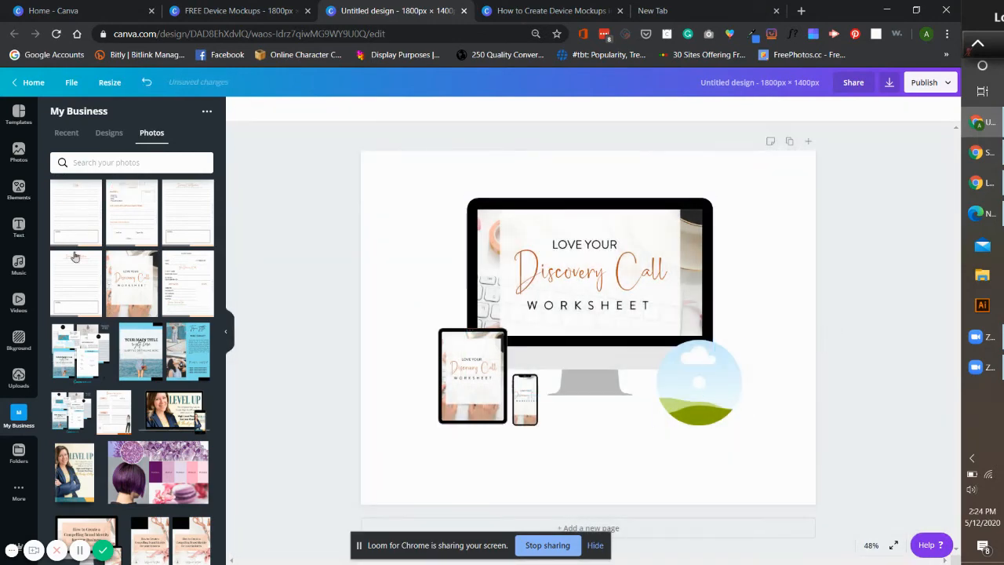
- Fill the disc-shaped frame at the monitor's lower-right corner with the Discovery Call worksheet cover
click(131, 284)
drag(644, 364, 725, 403)
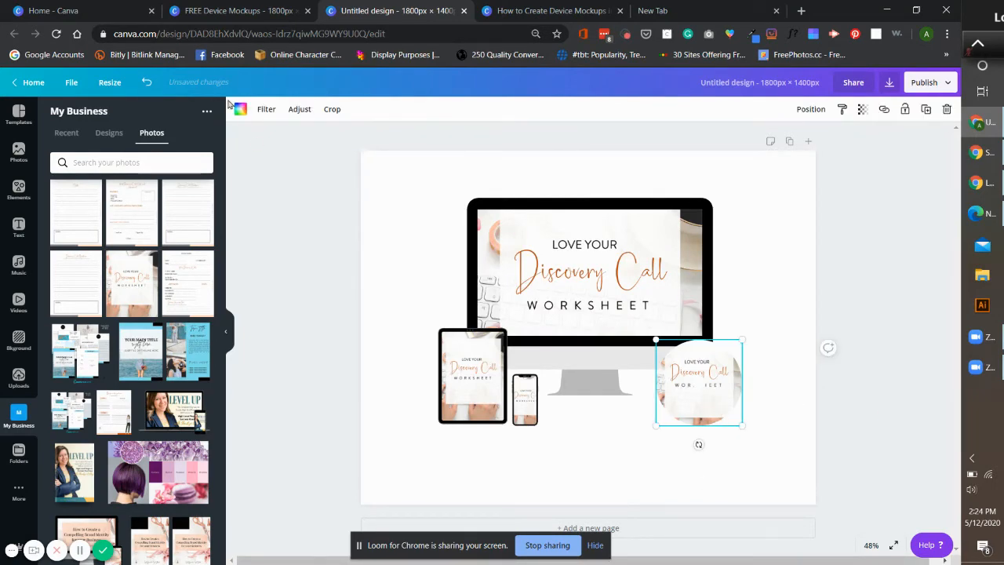
click(824, 381)
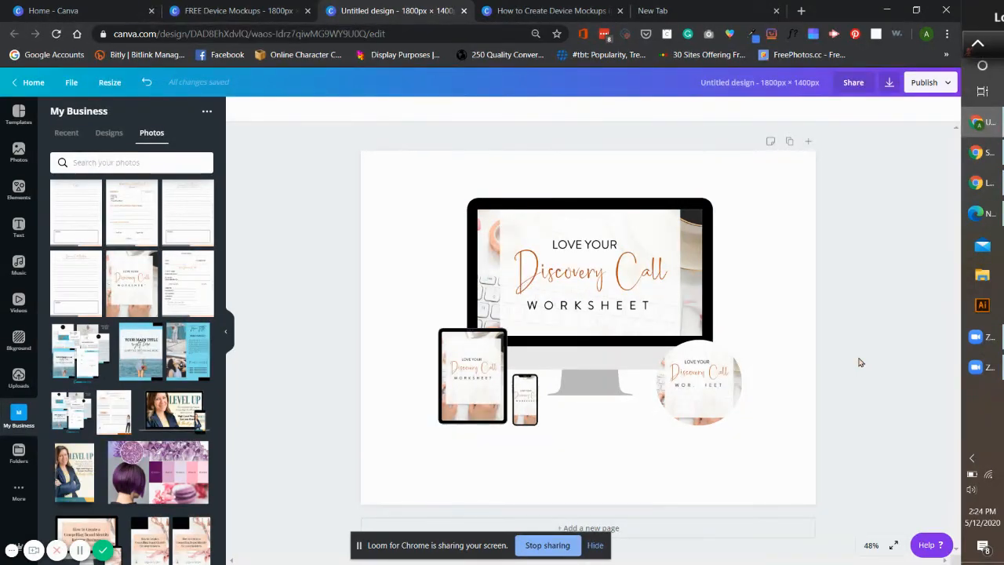
- Search the photo library for "shadow" and add the white photo with diagonal window-pane shadows to the page
click(18, 151)
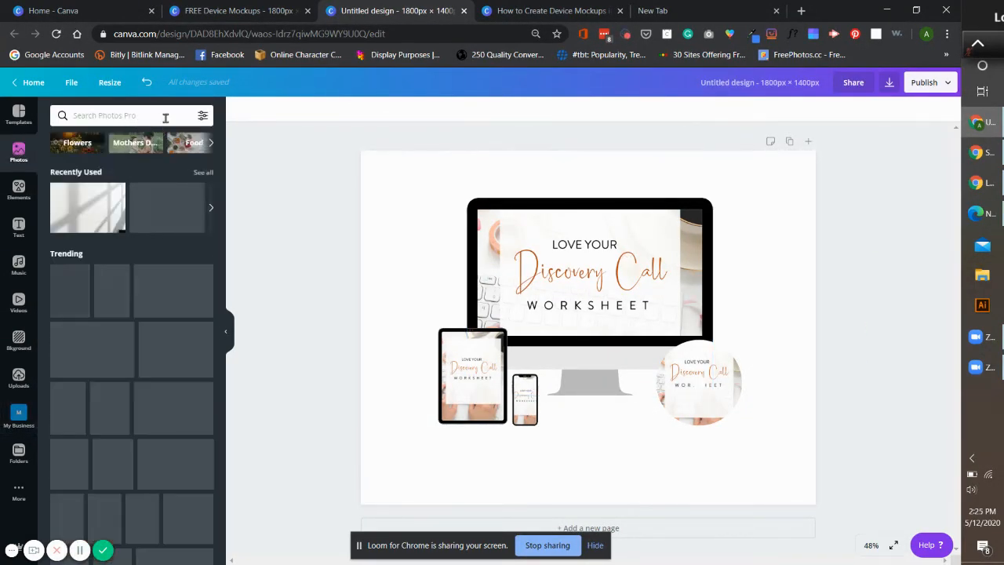
click(166, 117)
text(shadow)
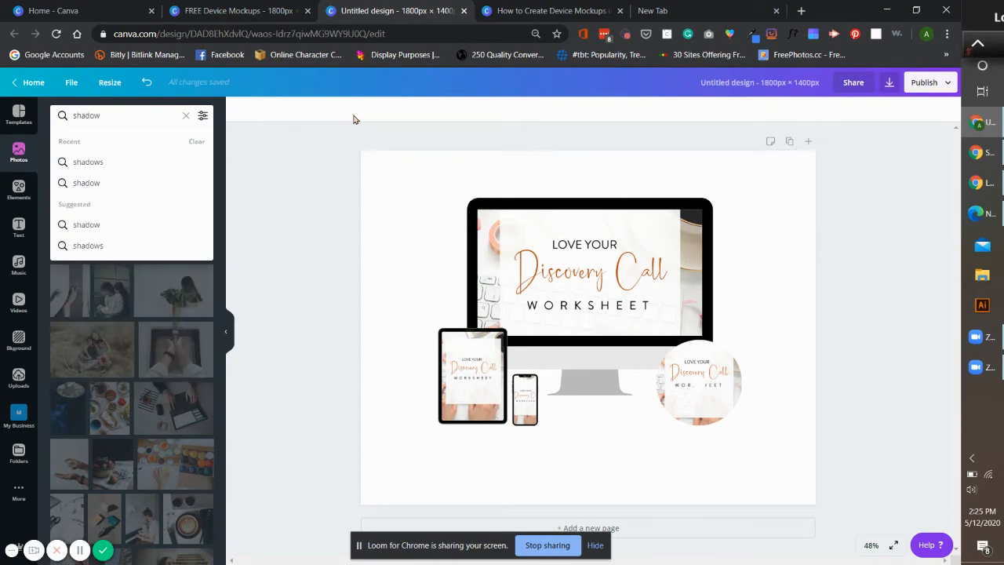
key(Return)
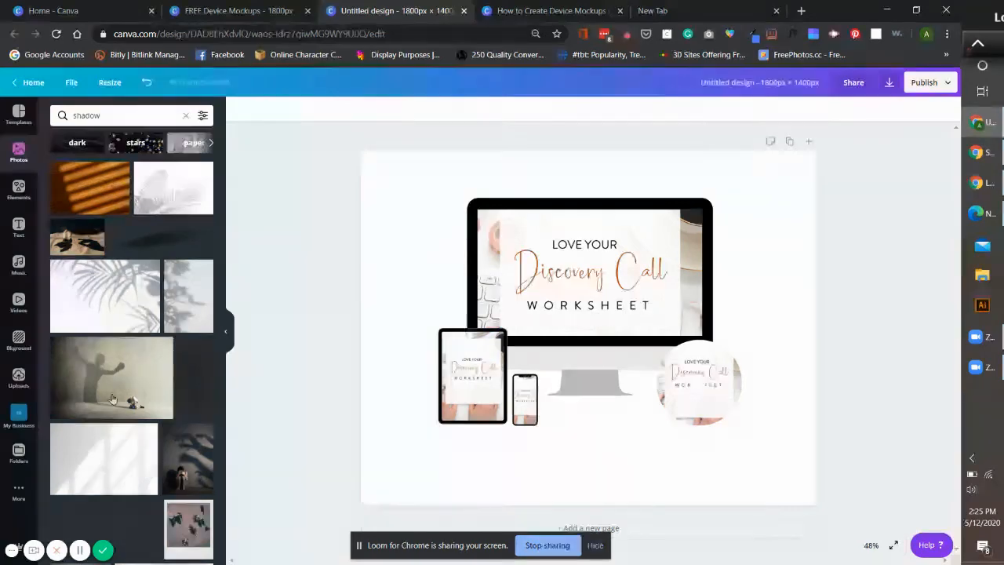
scroll(142, 403, down, 3)
scroll(154, 410, up, 3)
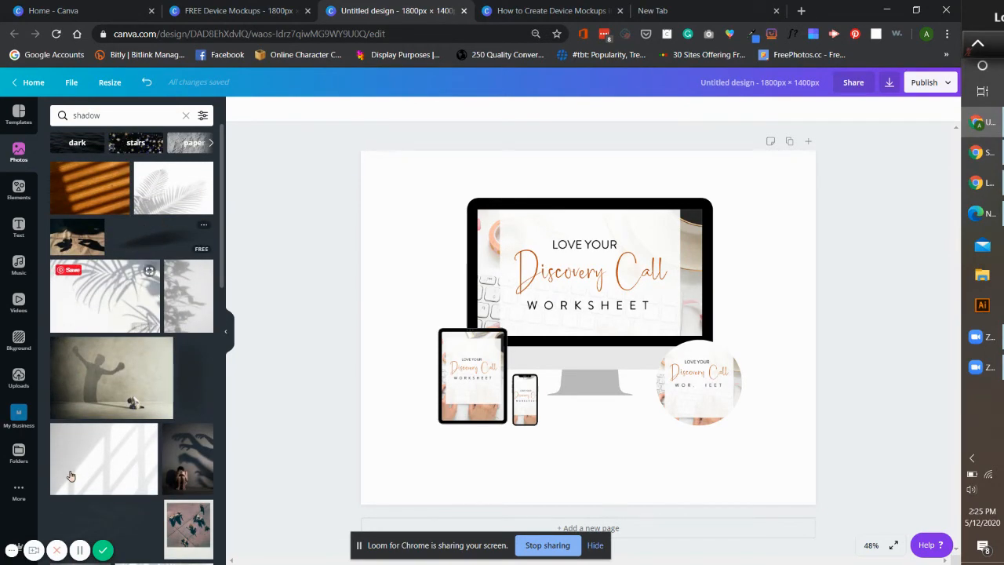
scroll(71, 476, down, 1)
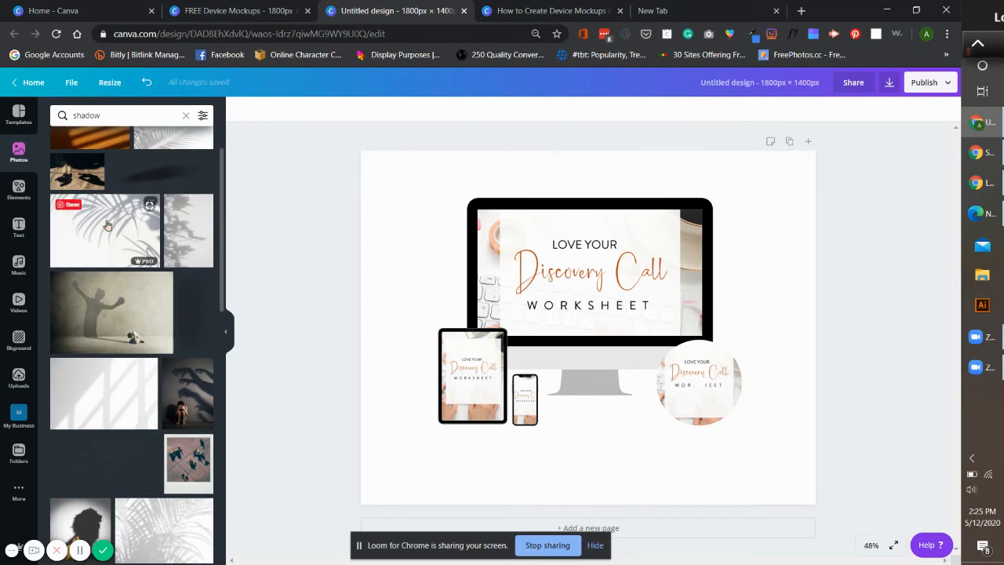
click(78, 399)
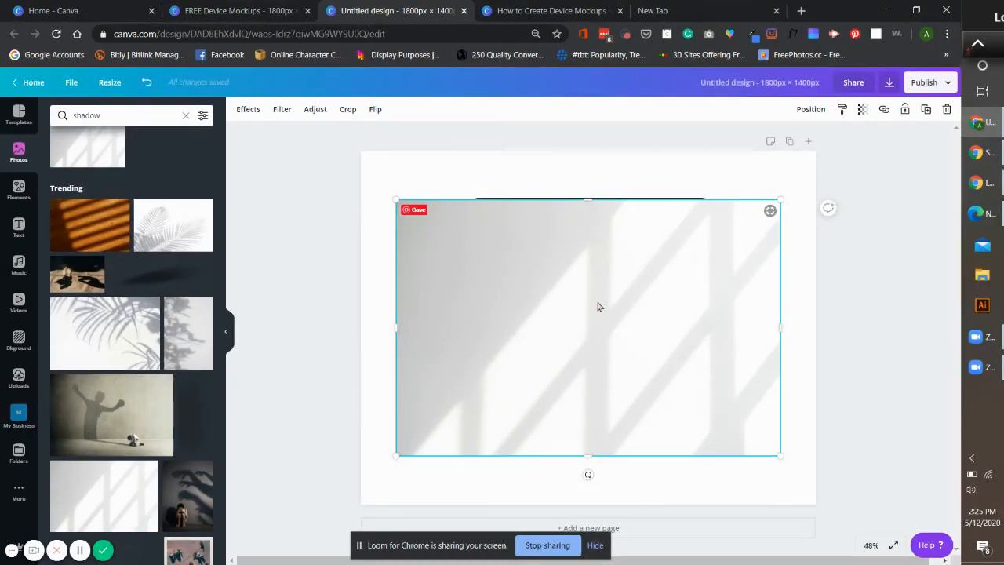
- Undo the photo's drop into the monitor frame and enlarge the window-shadow photo to cover the whole page
drag(598, 307, 617, 280)
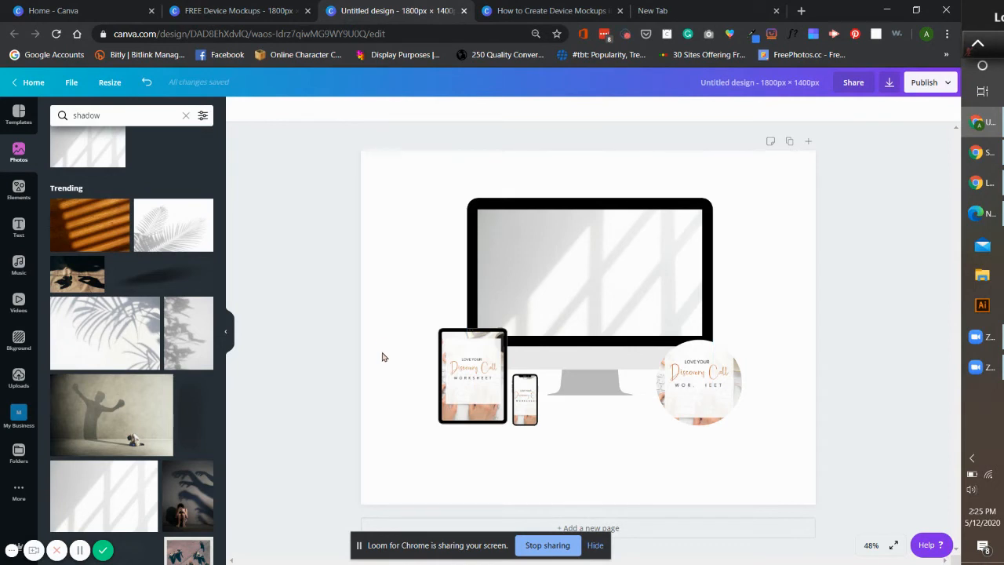
key(ctrl+z)
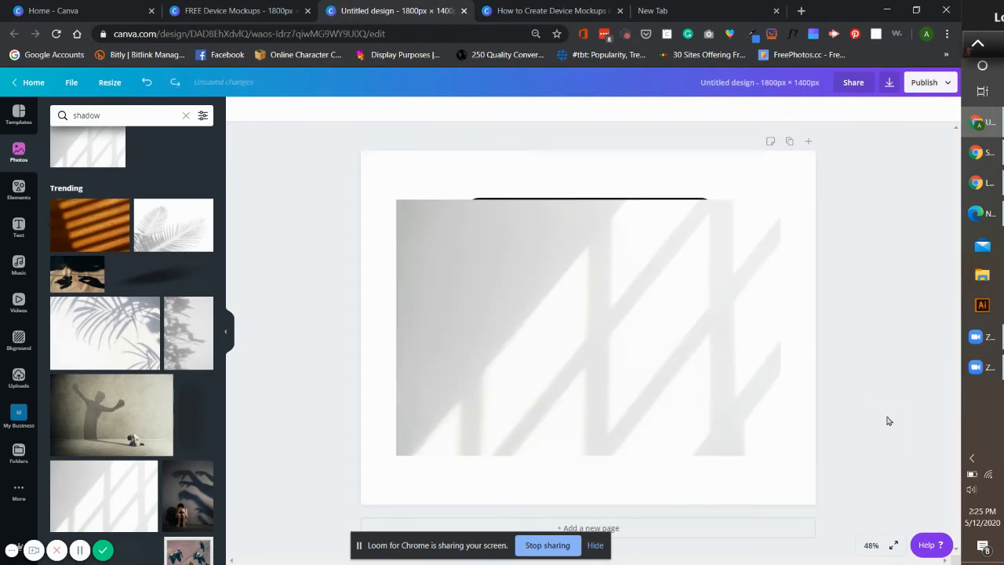
click(680, 290)
drag(780, 200, 853, 150)
drag(395, 458, 335, 543)
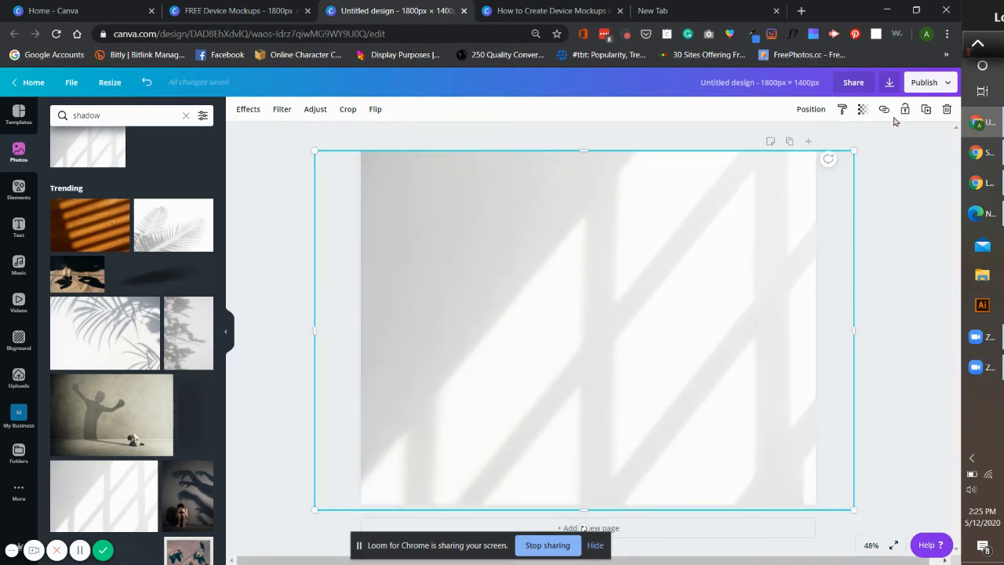
- Lower the window-shadow photo's transparency value until it is only a faint overlay on the mockup
click(860, 109)
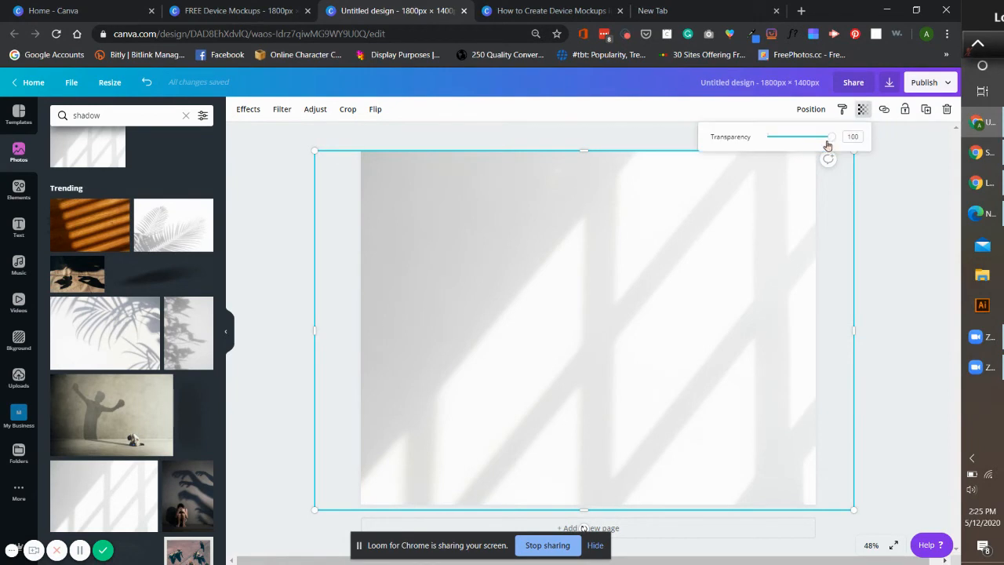
drag(829, 145, 782, 145)
click(890, 251)
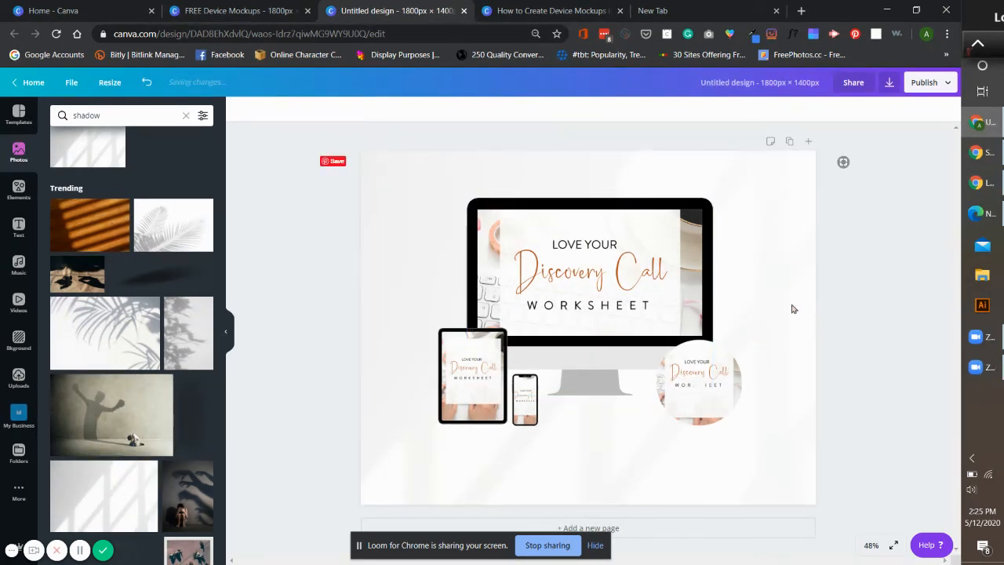
- Duplicate the page without the shadow overlay and set the copy's background to the tan brand colour
click(789, 141)
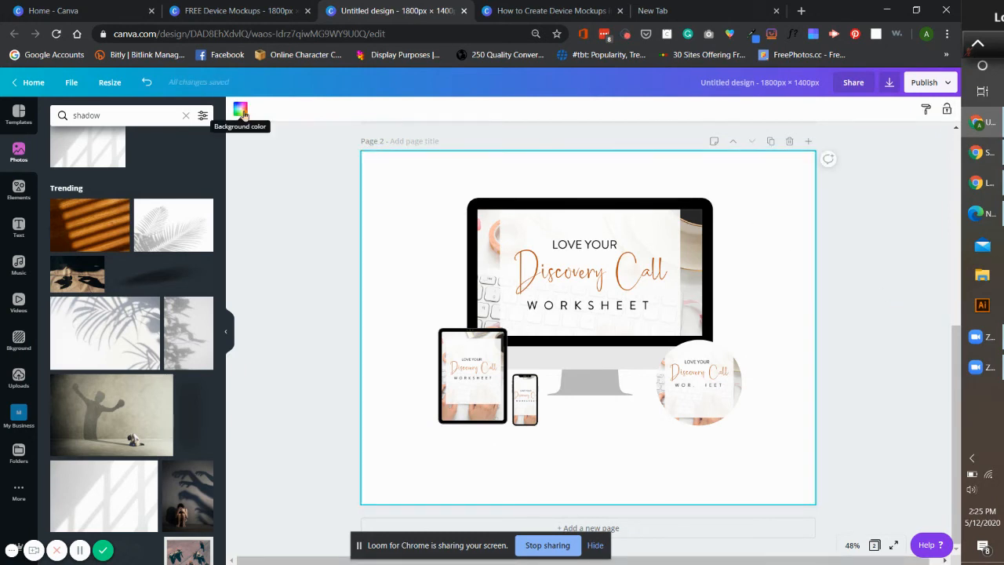
click(241, 111)
click(89, 324)
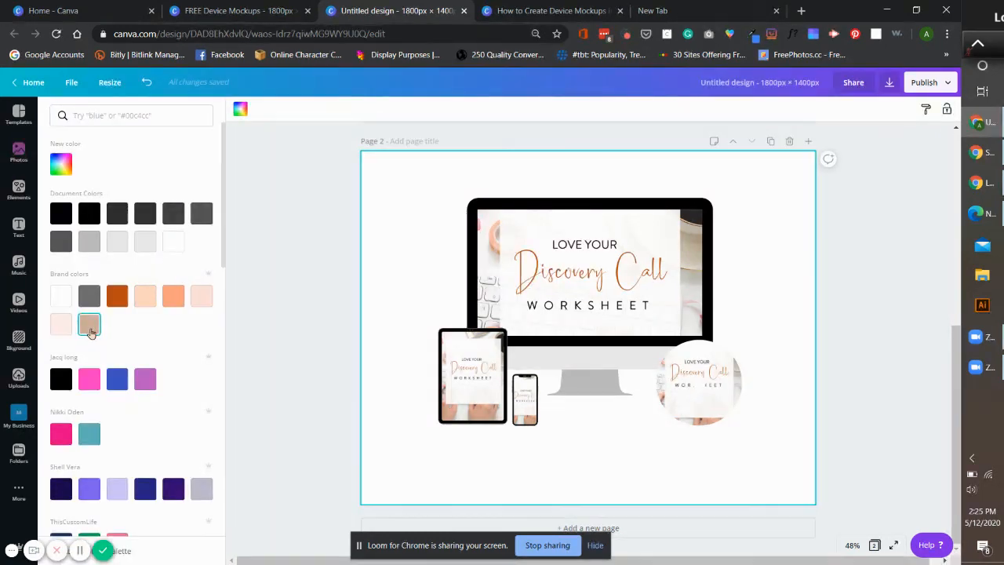
click(808, 486)
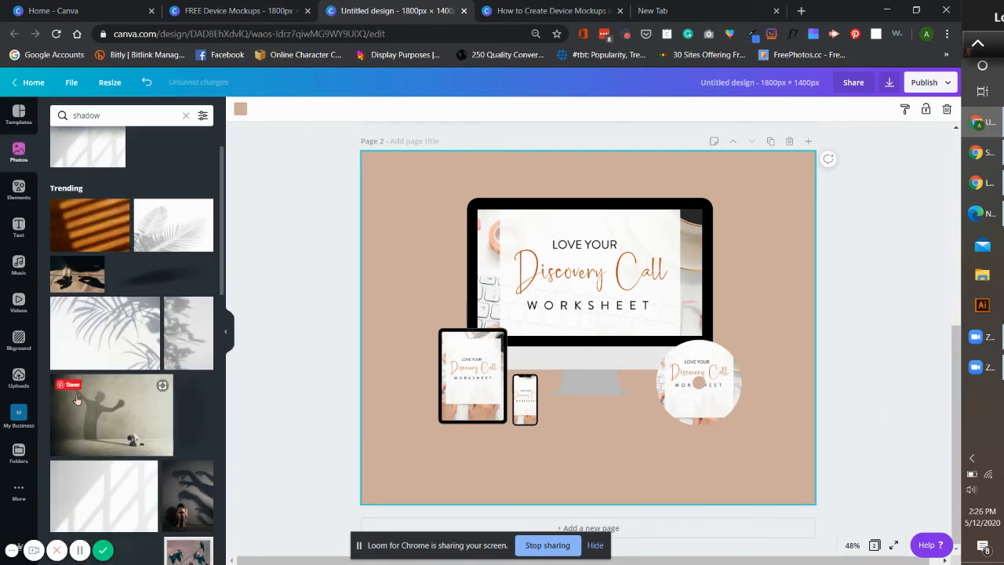
- Add the grey wall photo with the diagonal band of light to page 2, aligned over the page's upper-left corner
scroll(123, 413, down, 3)
scroll(124, 414, down, 5)
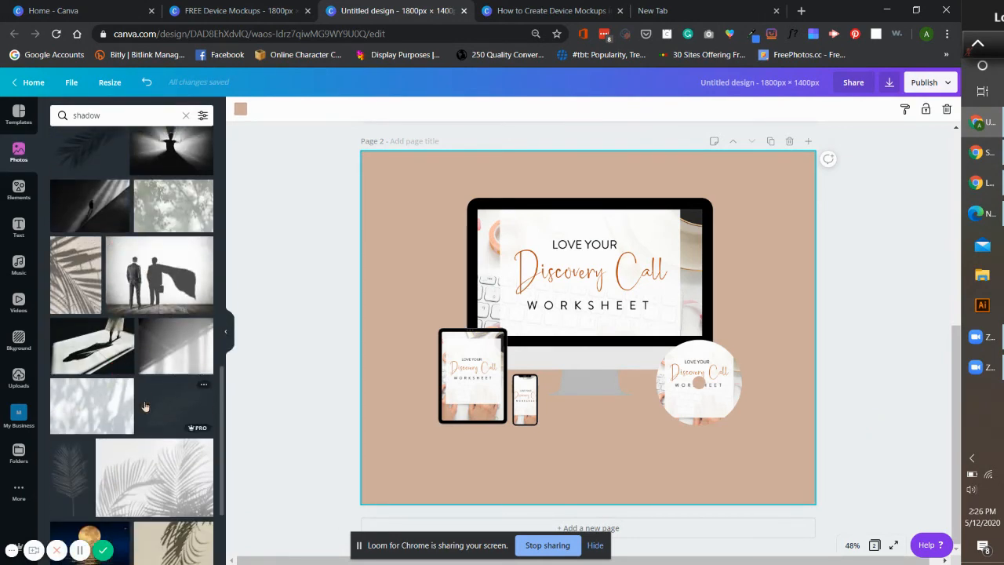
scroll(162, 408, down, 1)
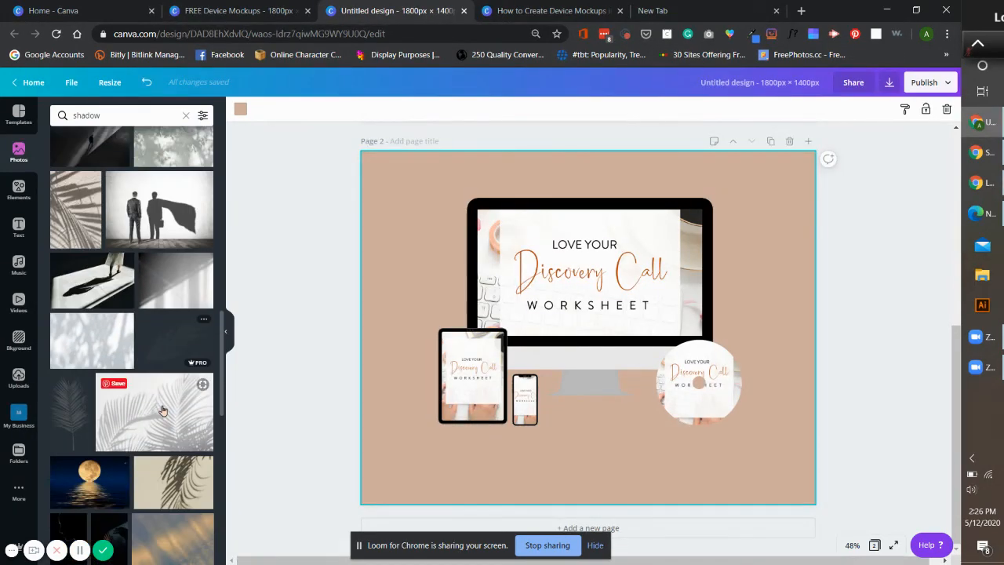
click(172, 277)
drag(480, 278, 416, 216)
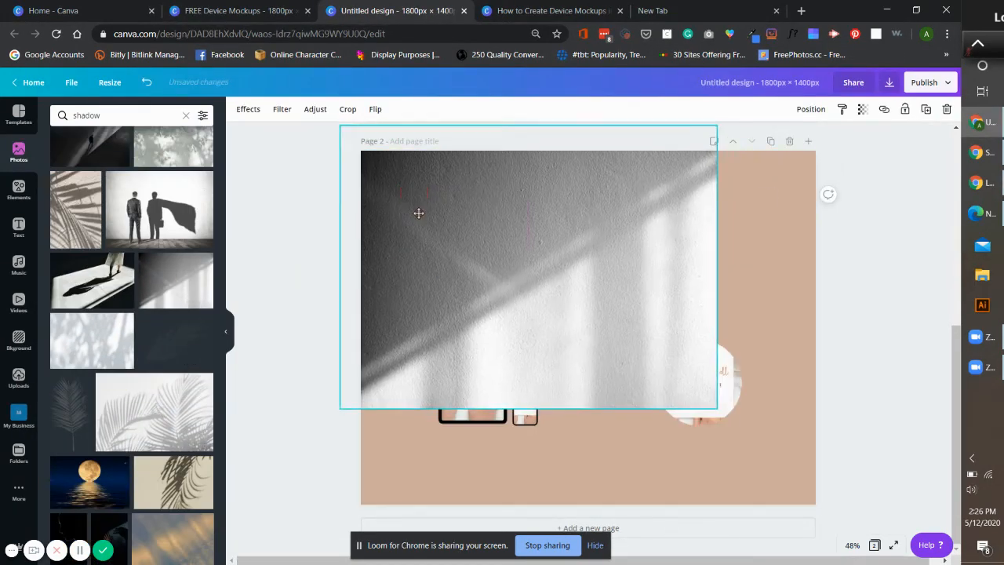
- Enlarge the grey wall photo to about 2015 × 1513 px to cover page 2 and set its transparency to 29
drag(744, 444, 845, 509)
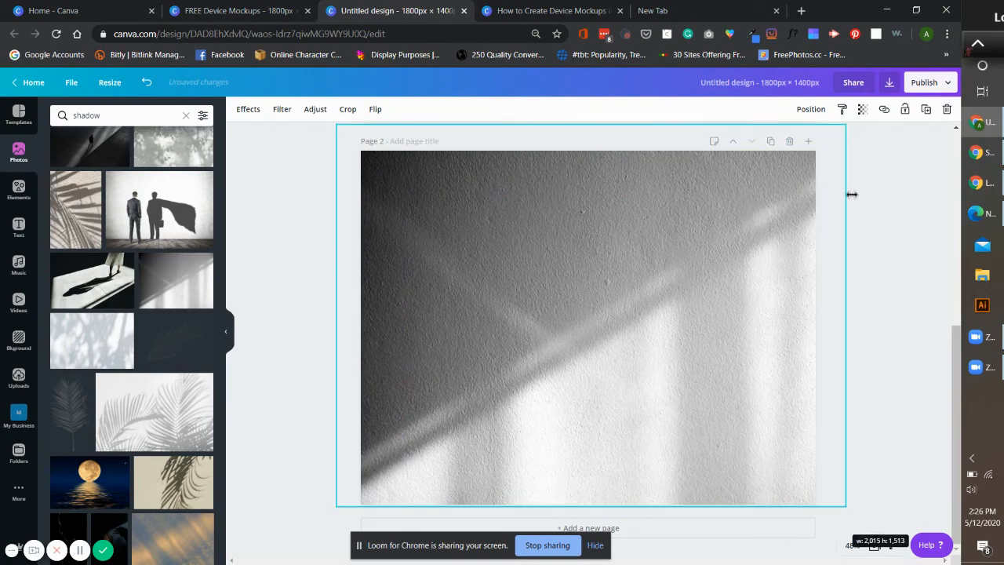
click(861, 110)
drag(829, 137, 786, 145)
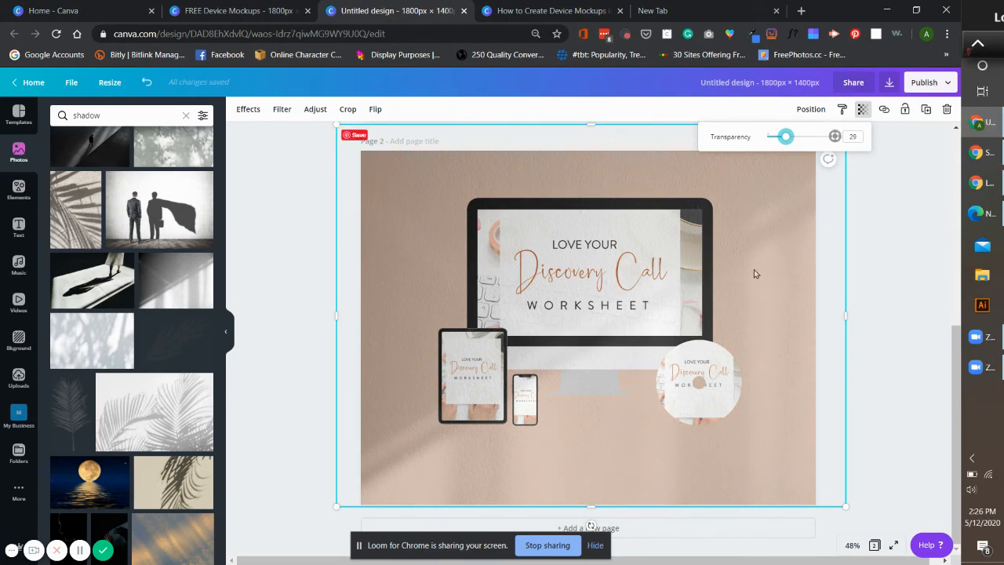
- Deselect the wall-photo overlay and compare the tan page 2 mockup, close up and whole, with the white page 1 mockup
click(905, 424)
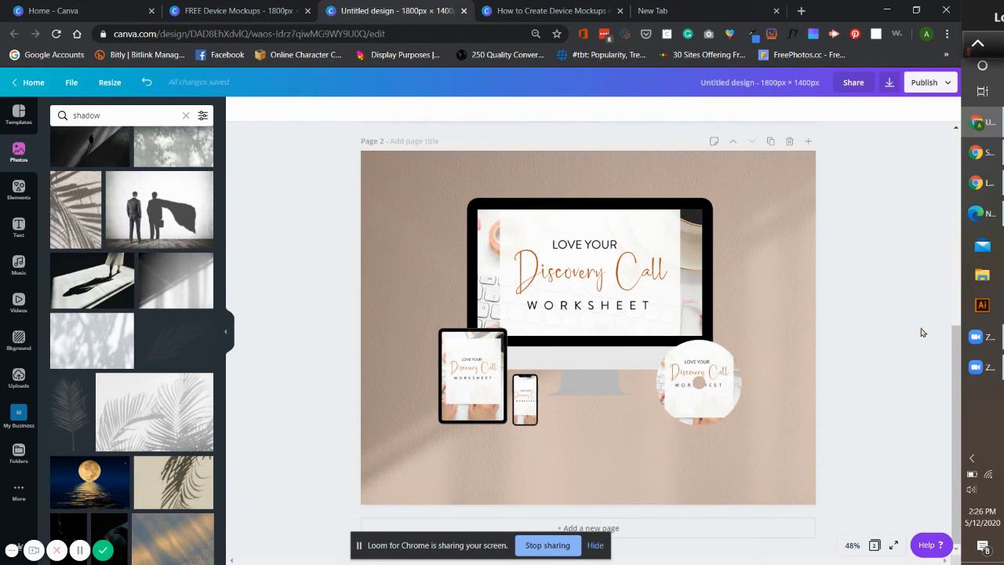
key(ctrl+plus)
key(ctrl+plus)
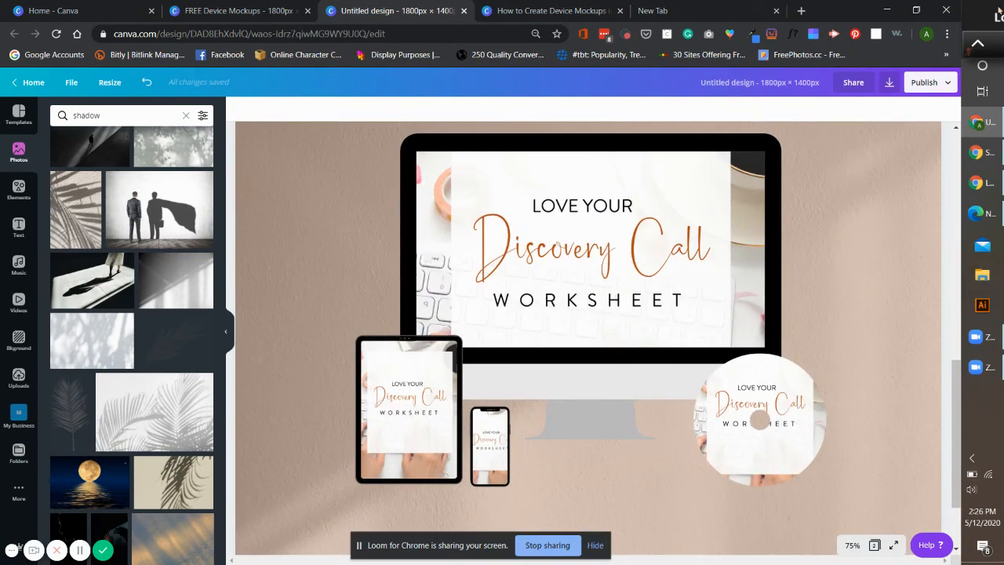
key(ctrl+minus)
key(ctrl+minus)
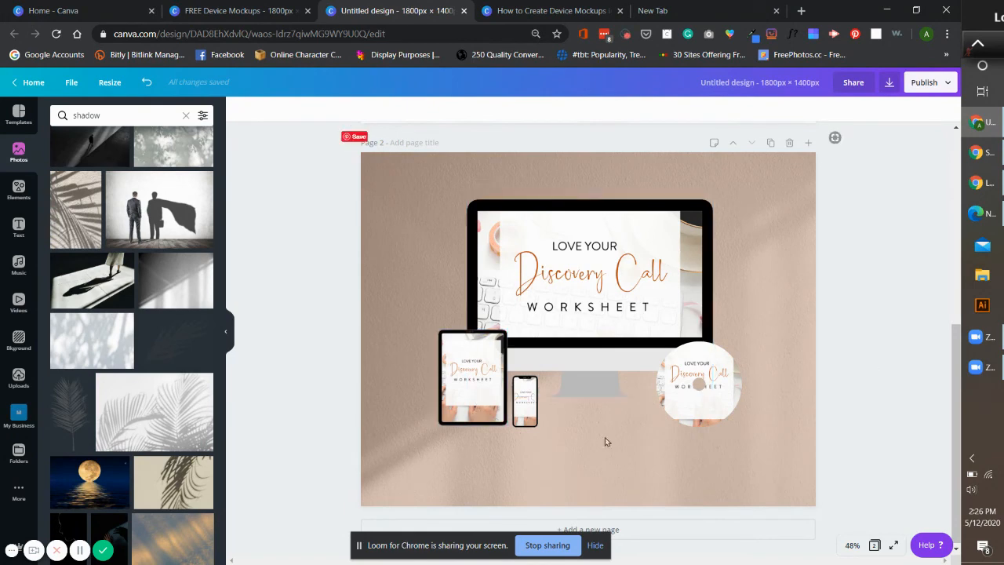
scroll(872, 368, up, 2)
scroll(873, 361, up, 2)
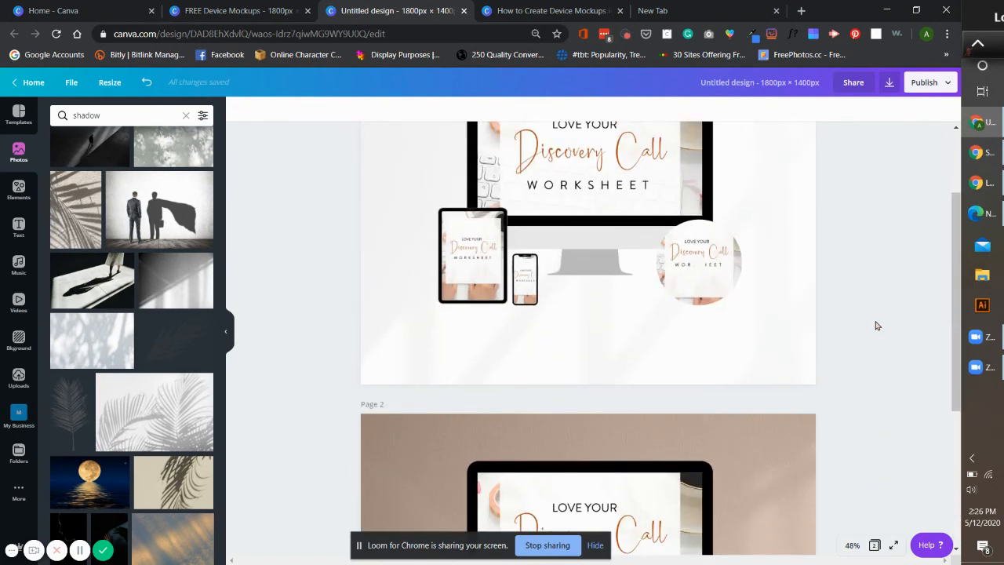
scroll(874, 325, up, 2)
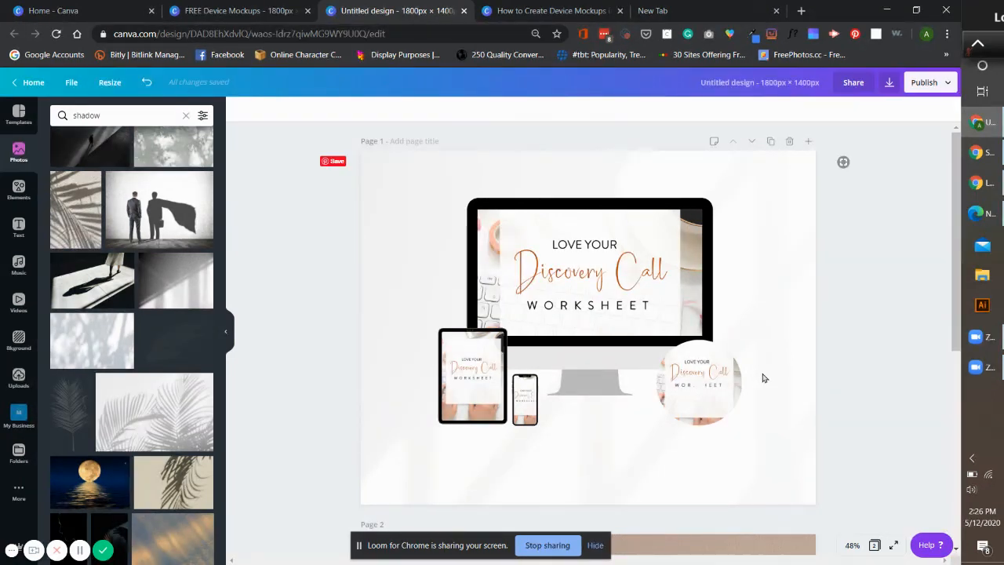
scroll(763, 376, down, 1)
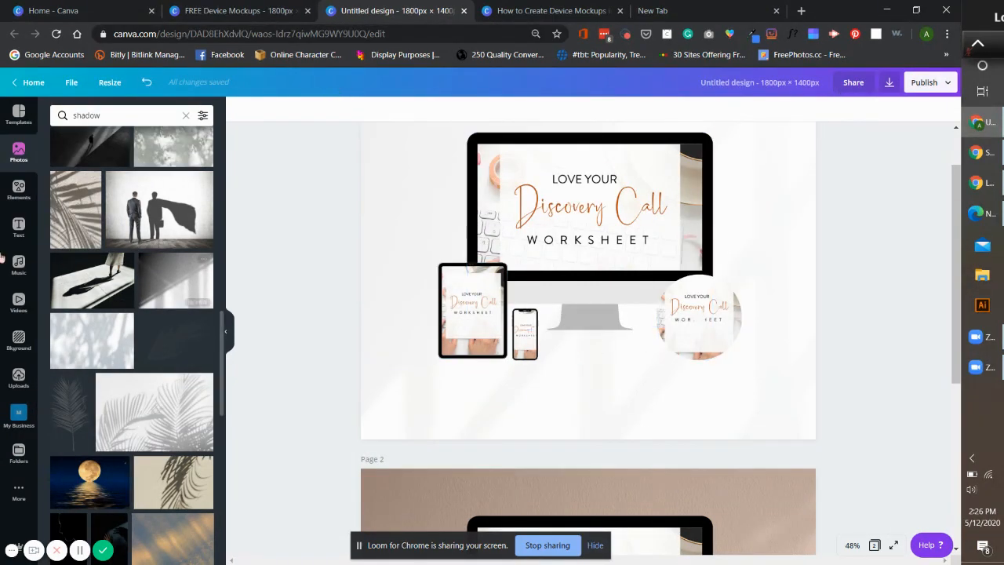
- Switch to the "How to Create Device Mockups in Canva" design, examine its two mockup pages and close the open file options
click(564, 8)
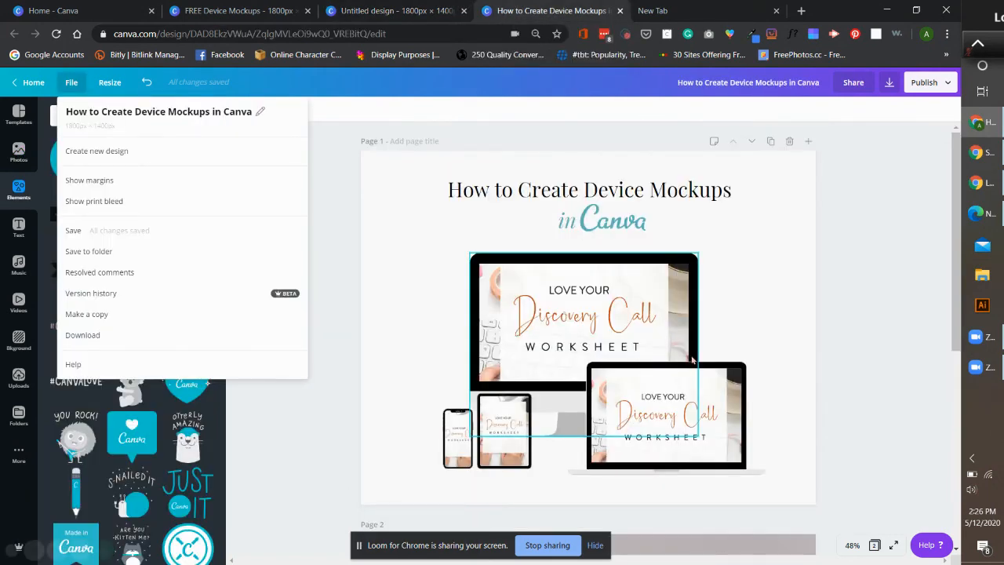
scroll(847, 375, down, 3)
scroll(847, 375, down, 5)
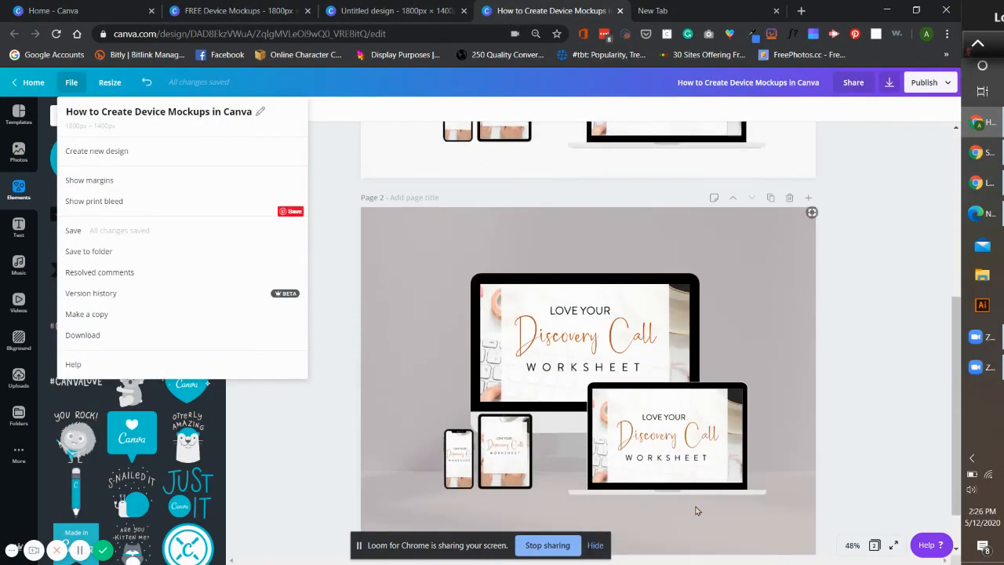
scroll(690, 517, up, 5)
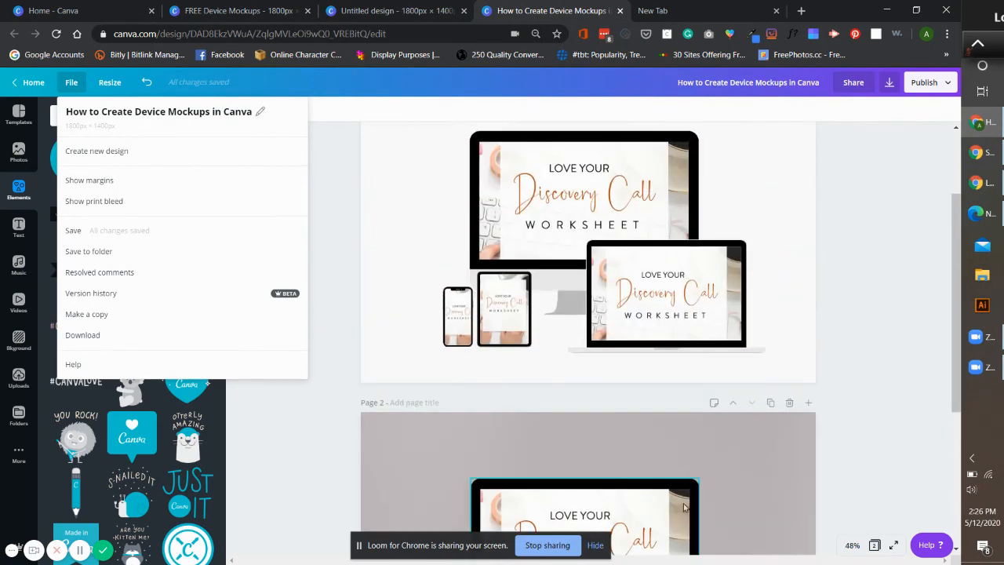
click(335, 227)
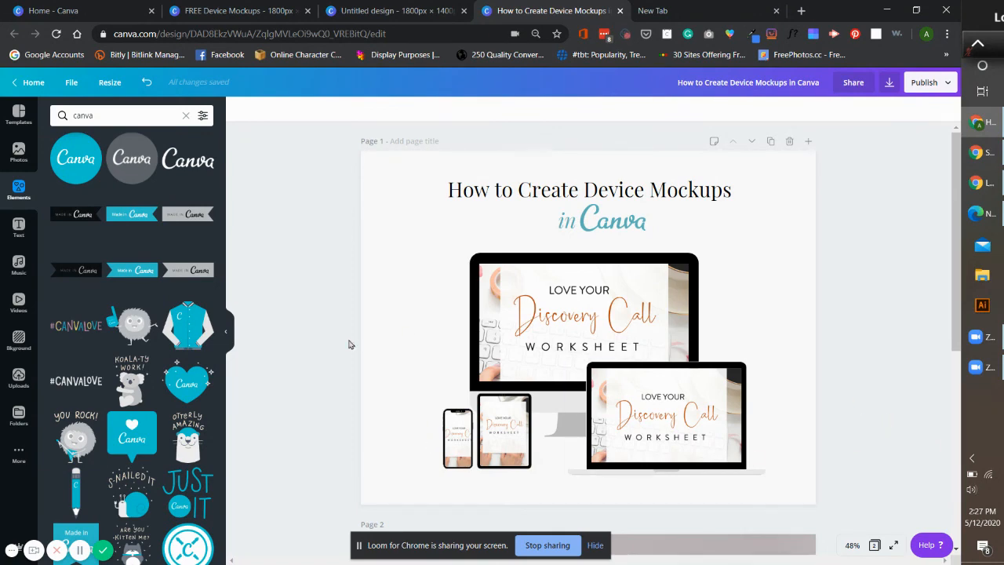
click(19, 226)
click(20, 196)
- Switch to the "FREE Device Mockups" design and look through the device arrangements on its four pages
click(243, 9)
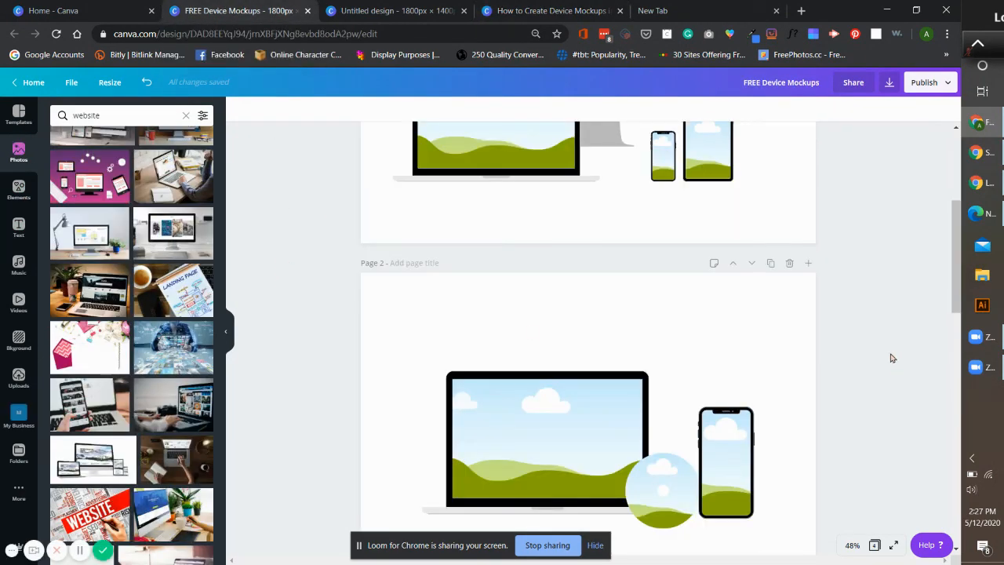
scroll(863, 359, down, 6)
scroll(820, 376, up, 4)
scroll(820, 378, down, 2)
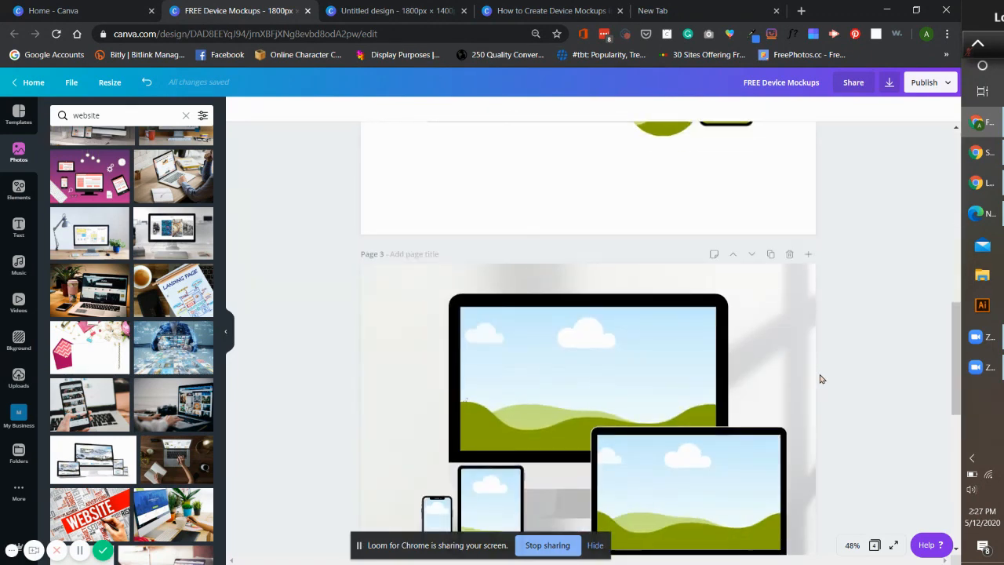
scroll(821, 379, down, 3)
scroll(795, 408, down, 3)
scroll(779, 424, up, 7)
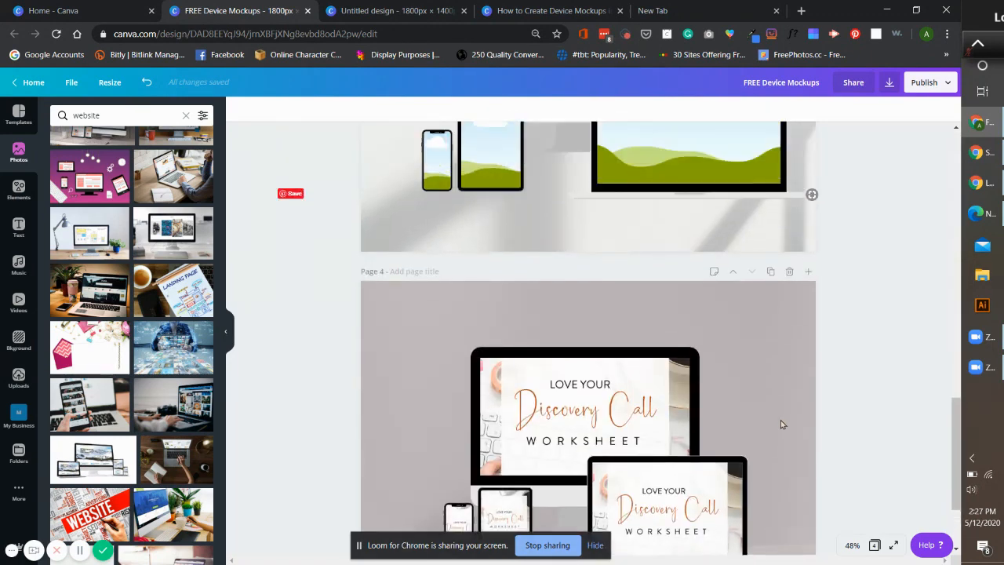
scroll(776, 433, up, 3)
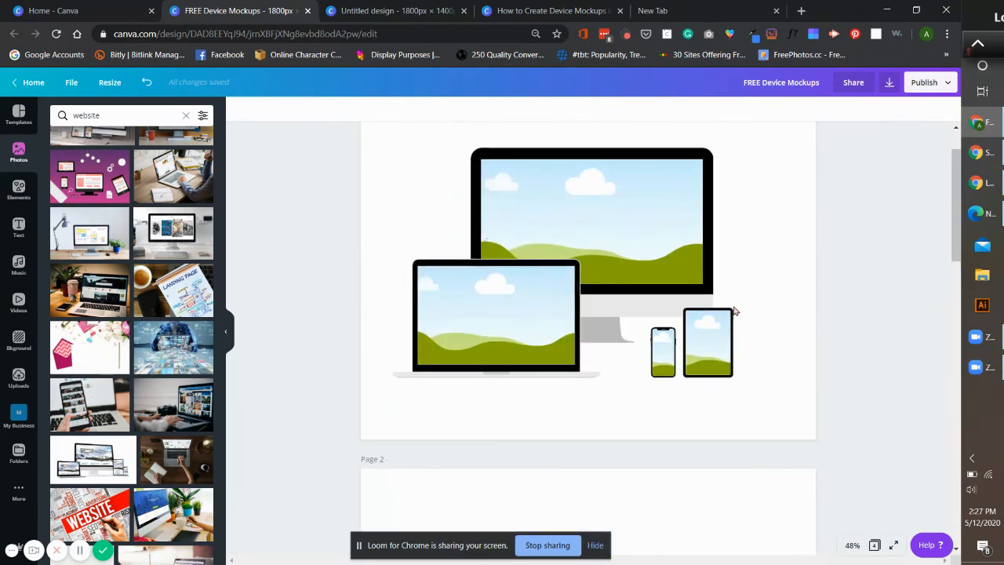